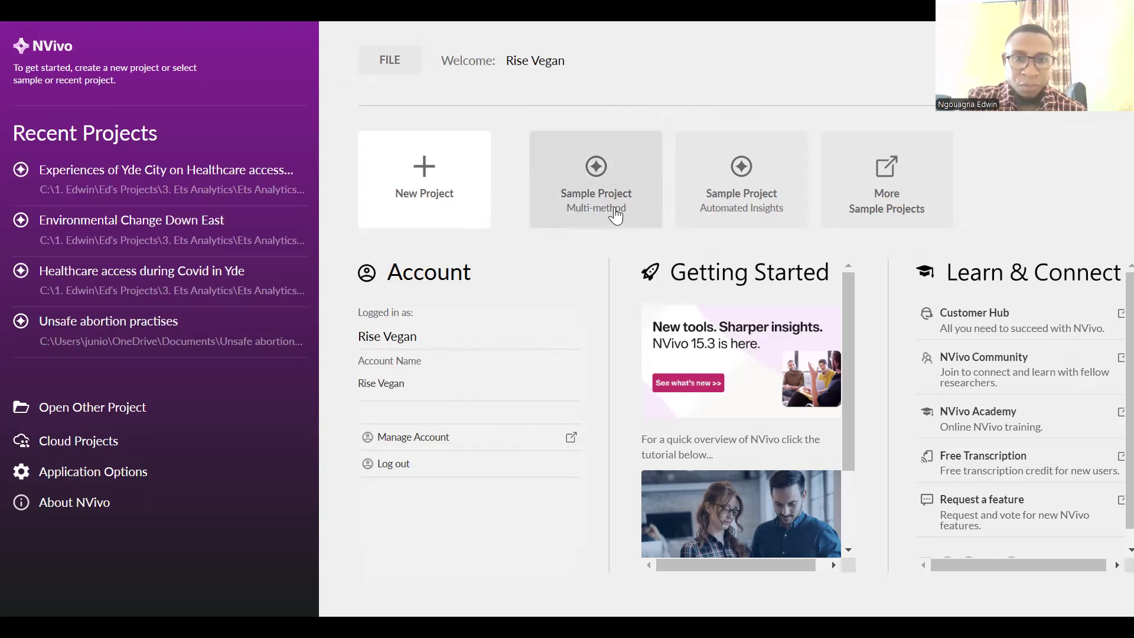
# Start a new project and title it "Experiences of Yde city dwellers on healthcare access during COVID 19"
pyautogui.moveTo(589, 216)
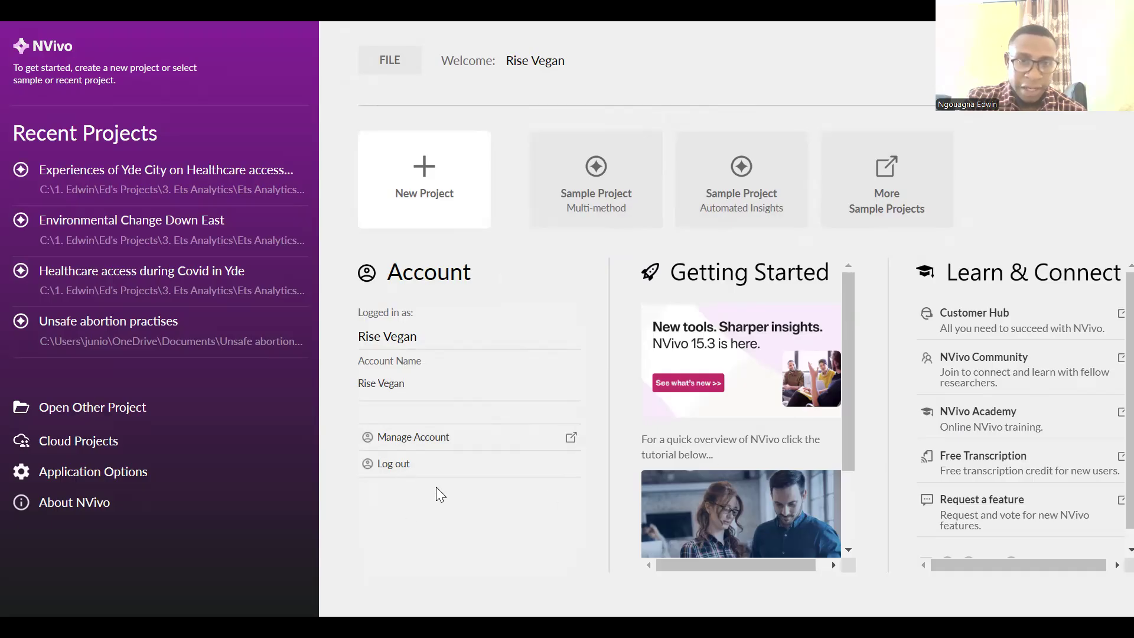
pyautogui.click(438, 204)
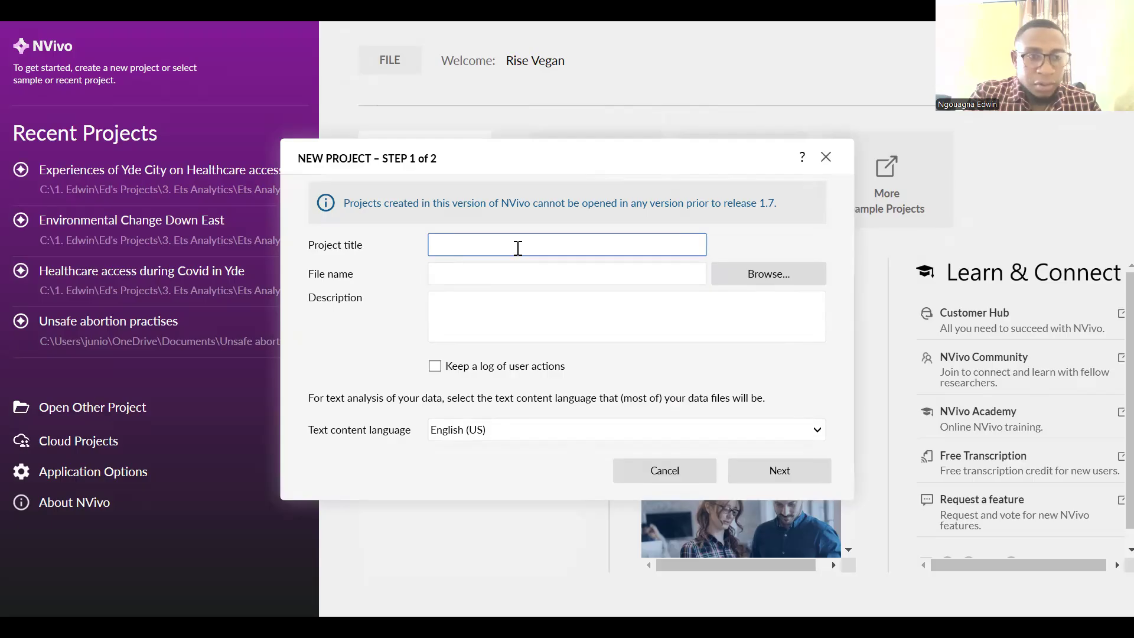
pyautogui.write('Ex')
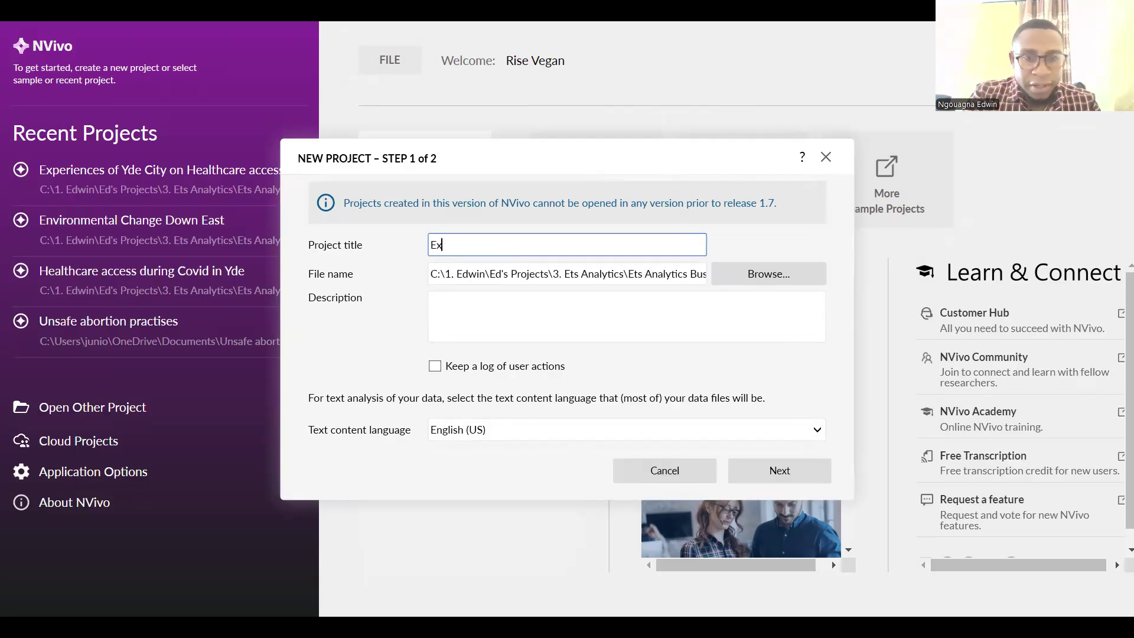
pyautogui.write('pereince')
pyautogui.press('BackSpace')
pyautogui.press('BackSpace')
pyautogui.press('BackSpace')
pyautogui.press('BackSpace')
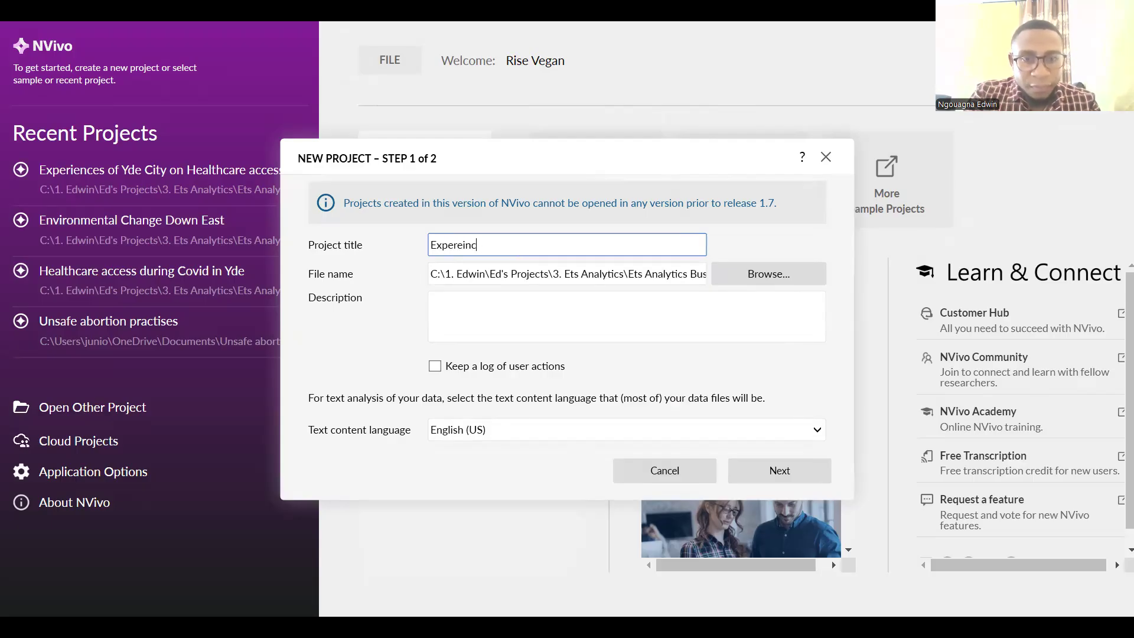
pyautogui.write('ie')
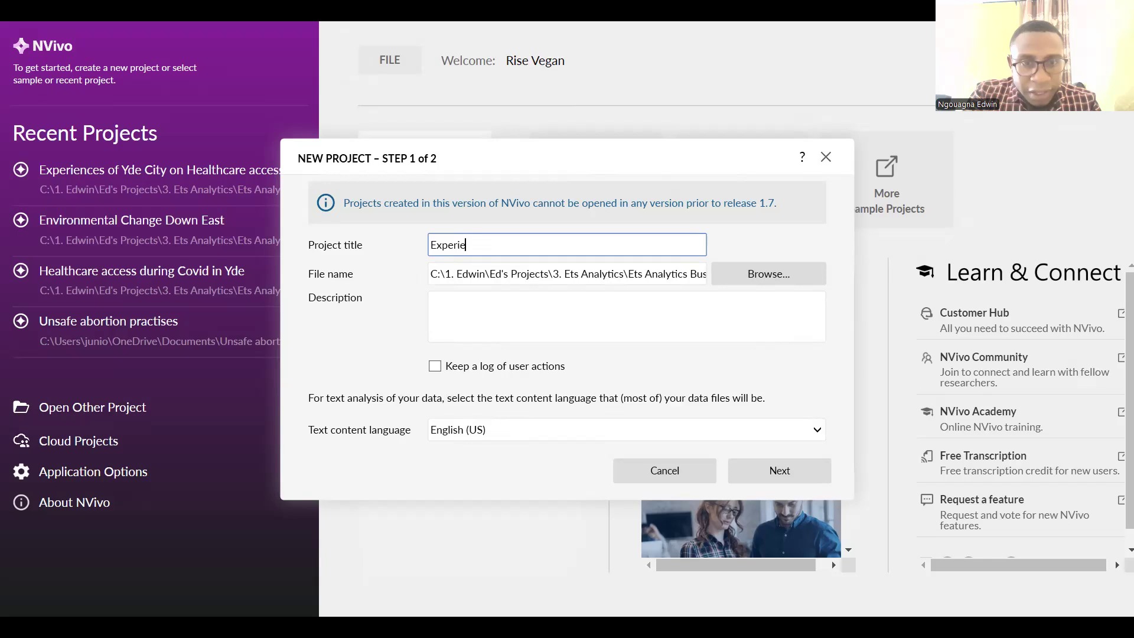
pyautogui.write('nces of ')
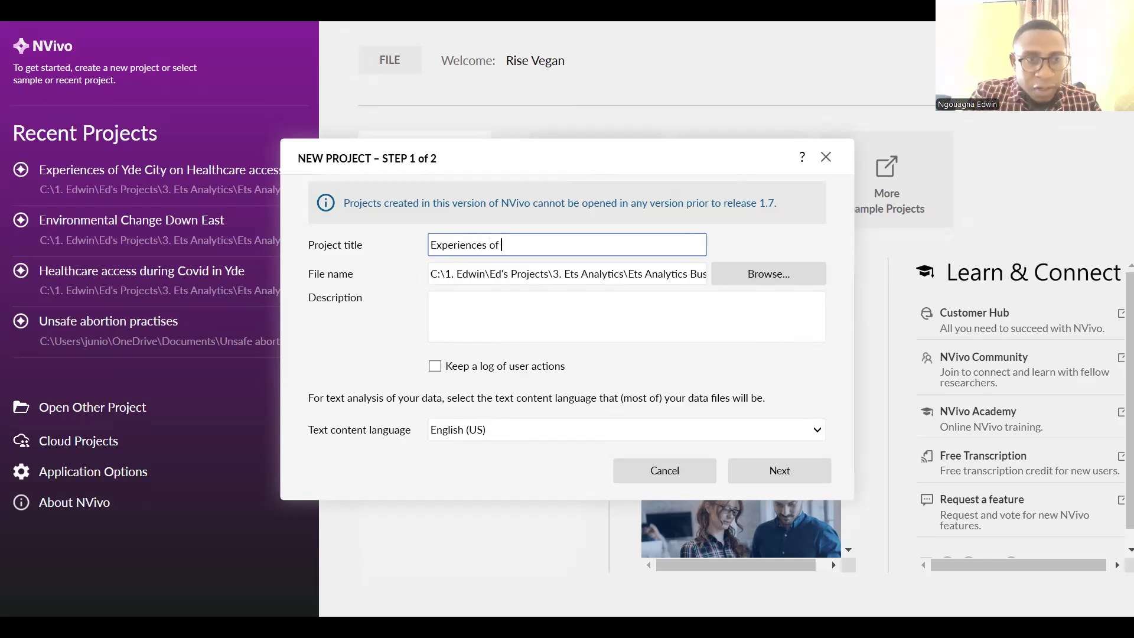
pyautogui.write('Yde')
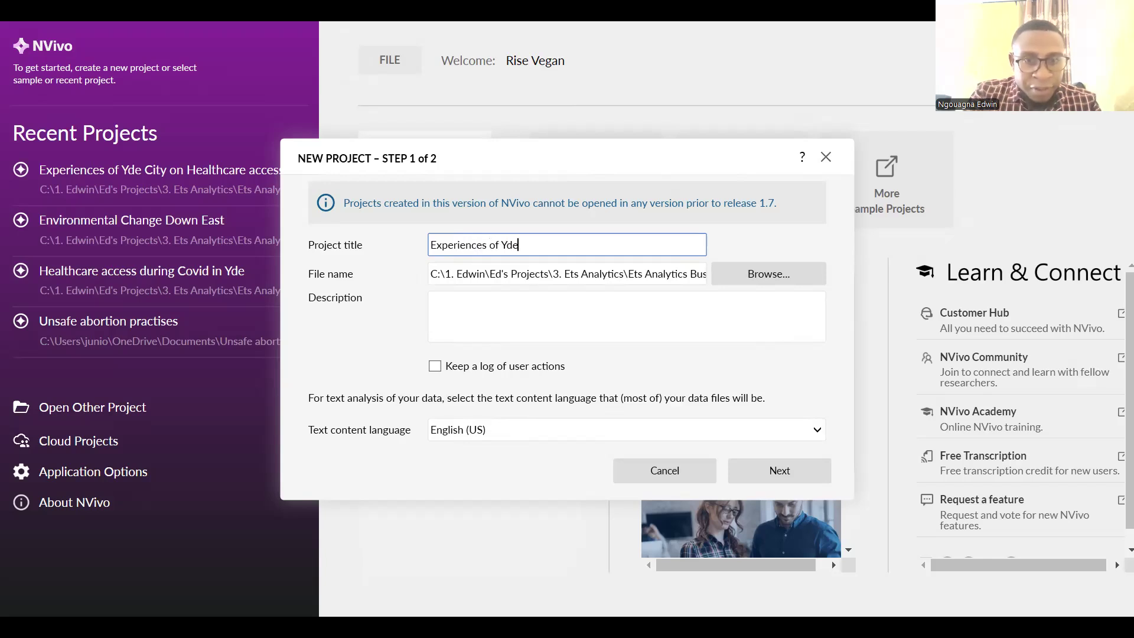
pyautogui.write(' city dwellle')
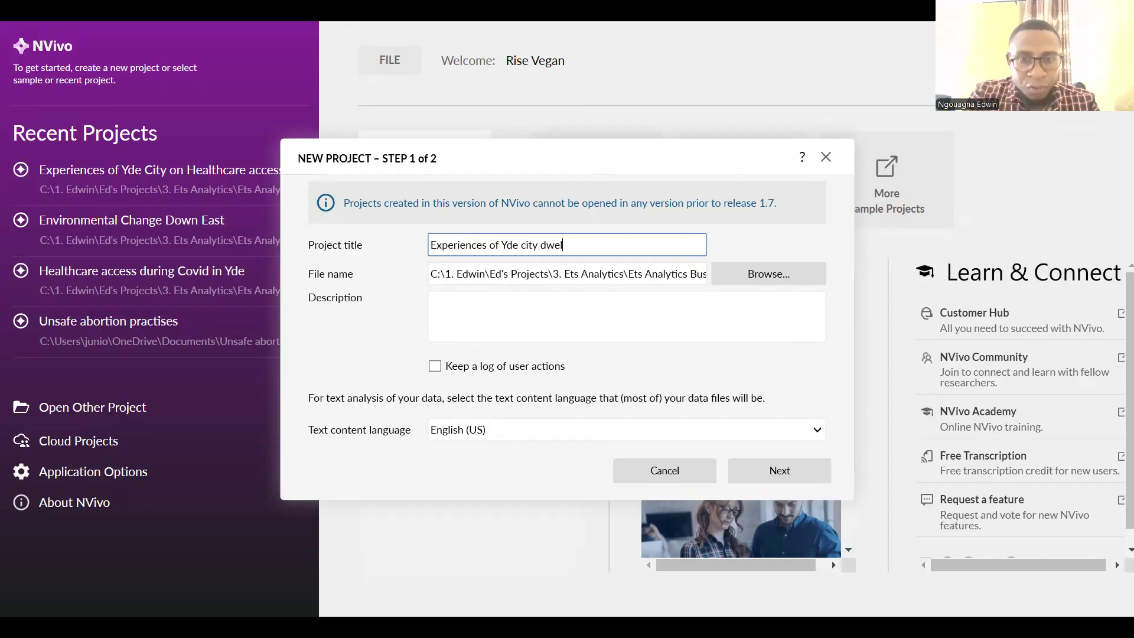
pyautogui.press('BackSpace')
pyautogui.press('BackSpace')
pyautogui.press('BackSpace')
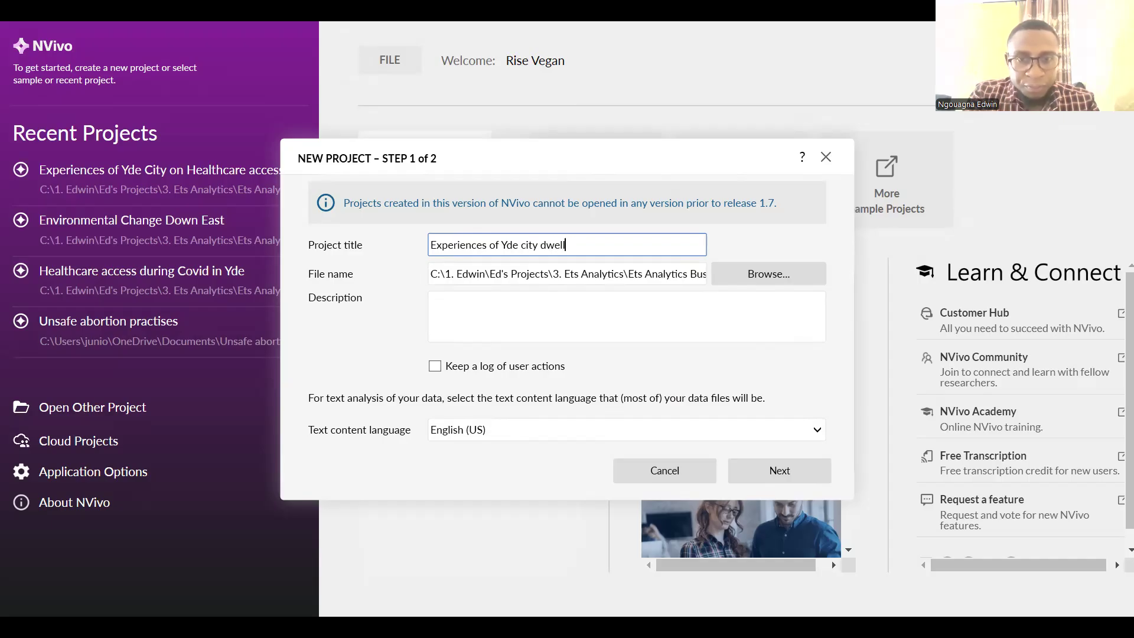
pyautogui.write('ers on ')
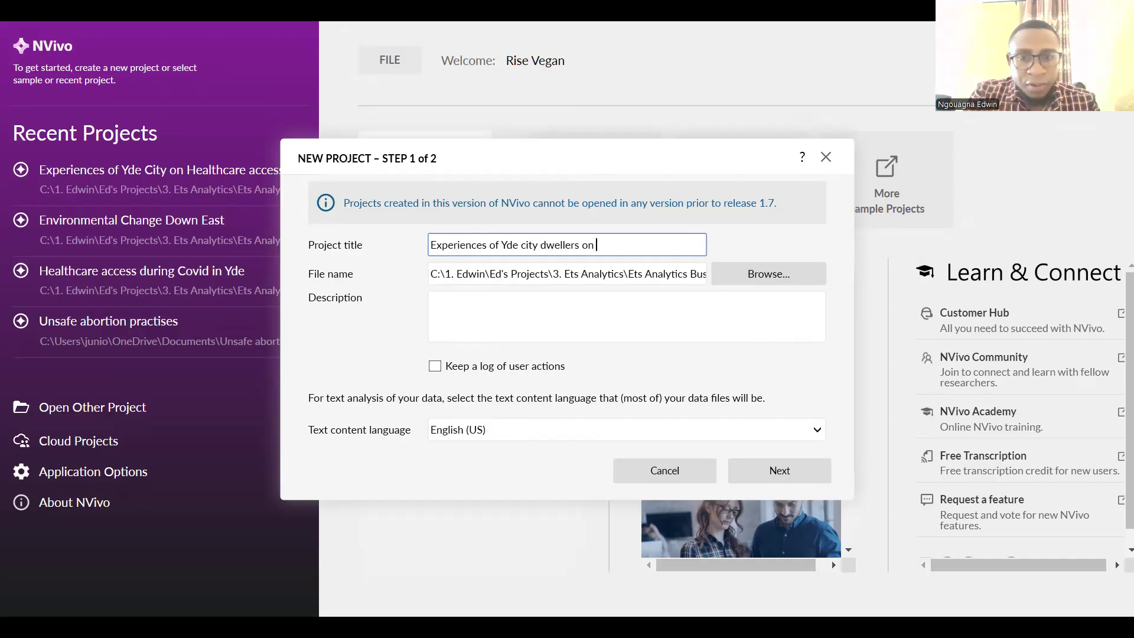
pyautogui.write('health')
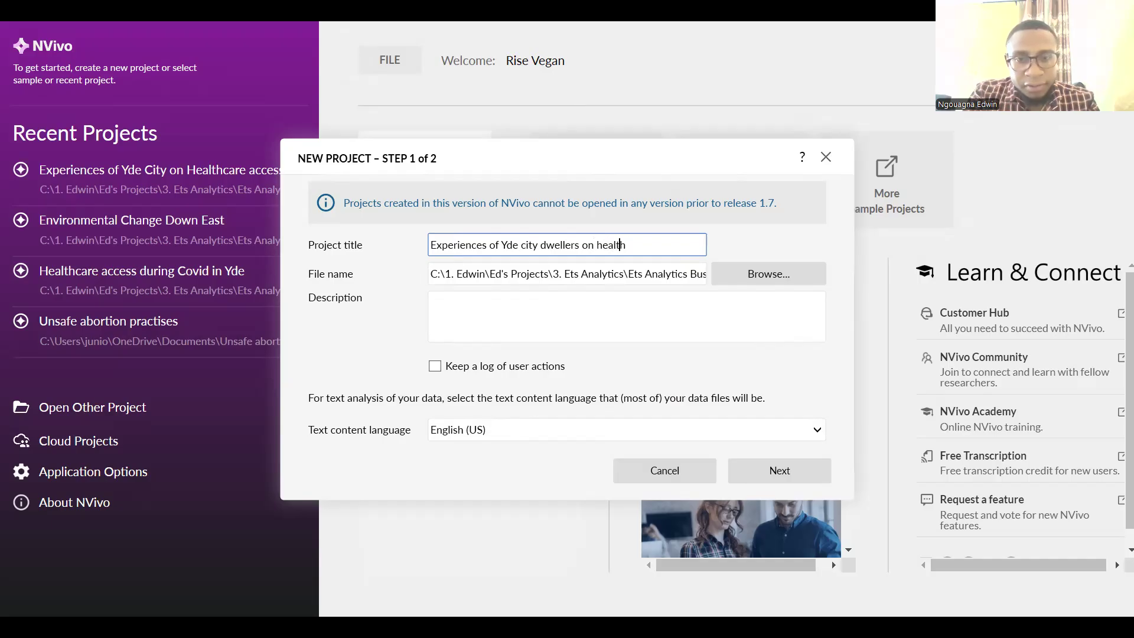
pyautogui.write('care ac')
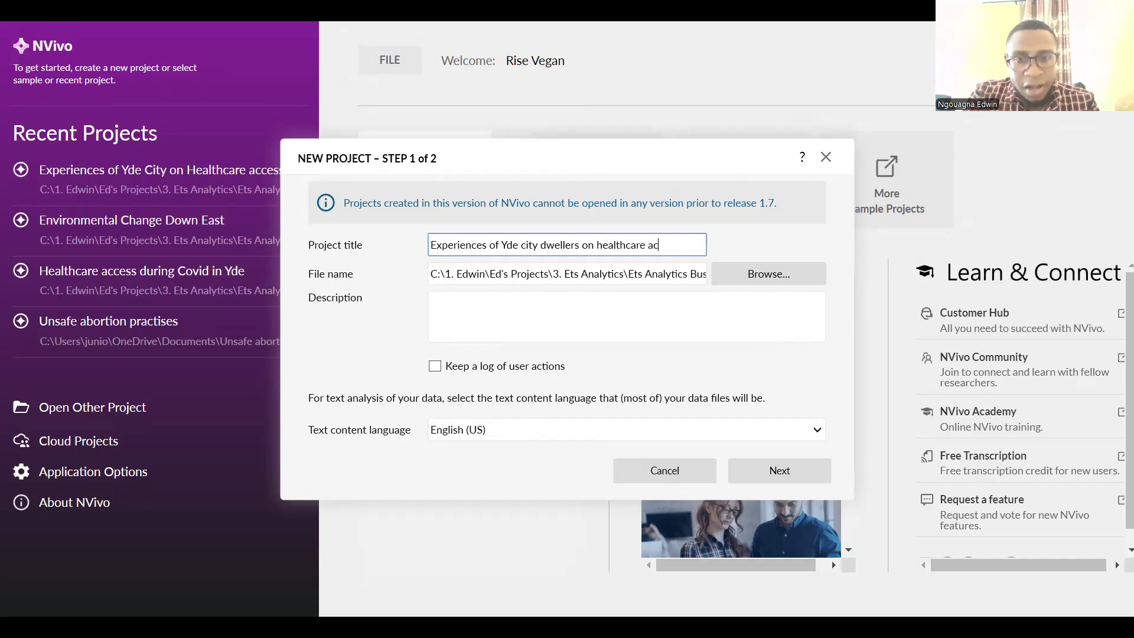
pyautogui.write('cess during Von')
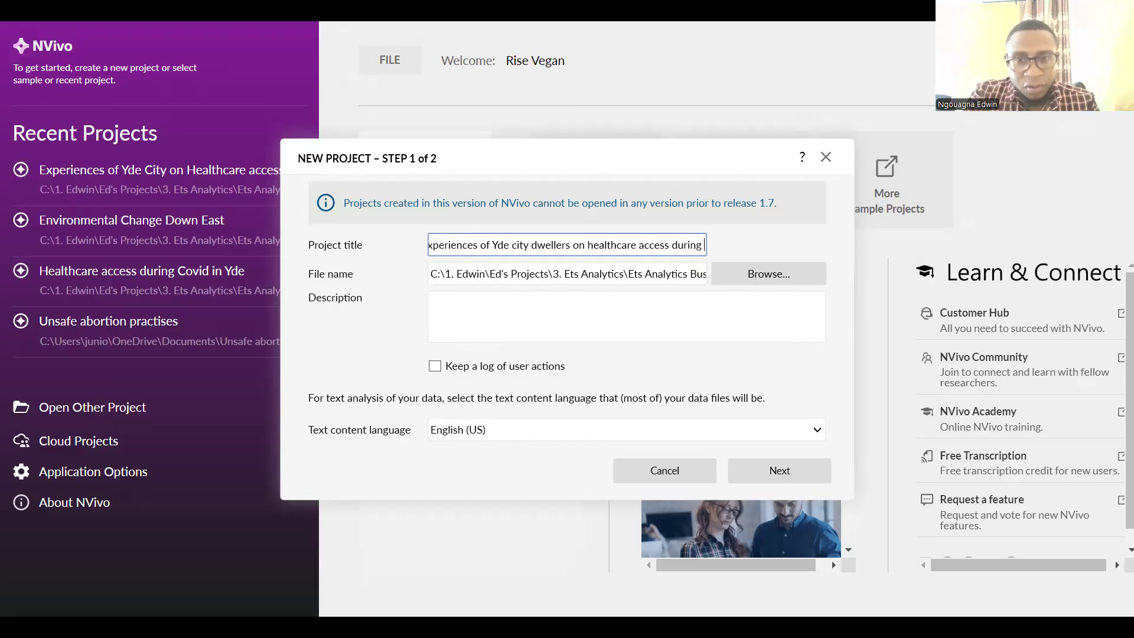
pyautogui.press('BackSpace')
pyautogui.press('BackSpace')
pyautogui.press('BackSpace')
pyautogui.write('COVID 19')
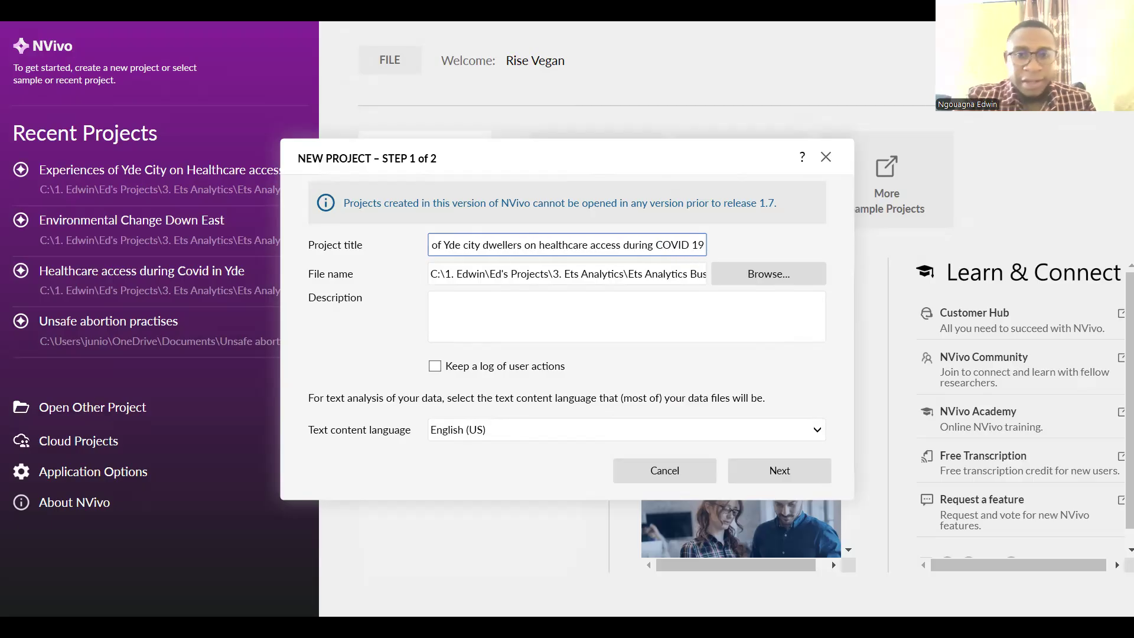
# Enable keeping a log of user actions for the new project, leaving its description blank
pyautogui.click(483, 302)
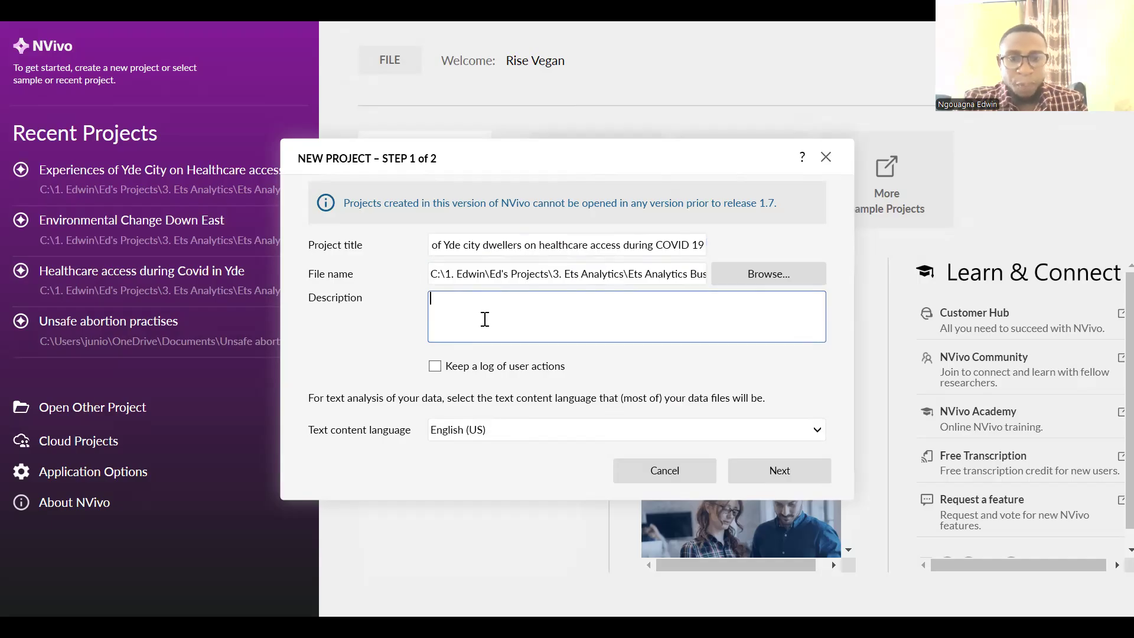
pyautogui.click(435, 369)
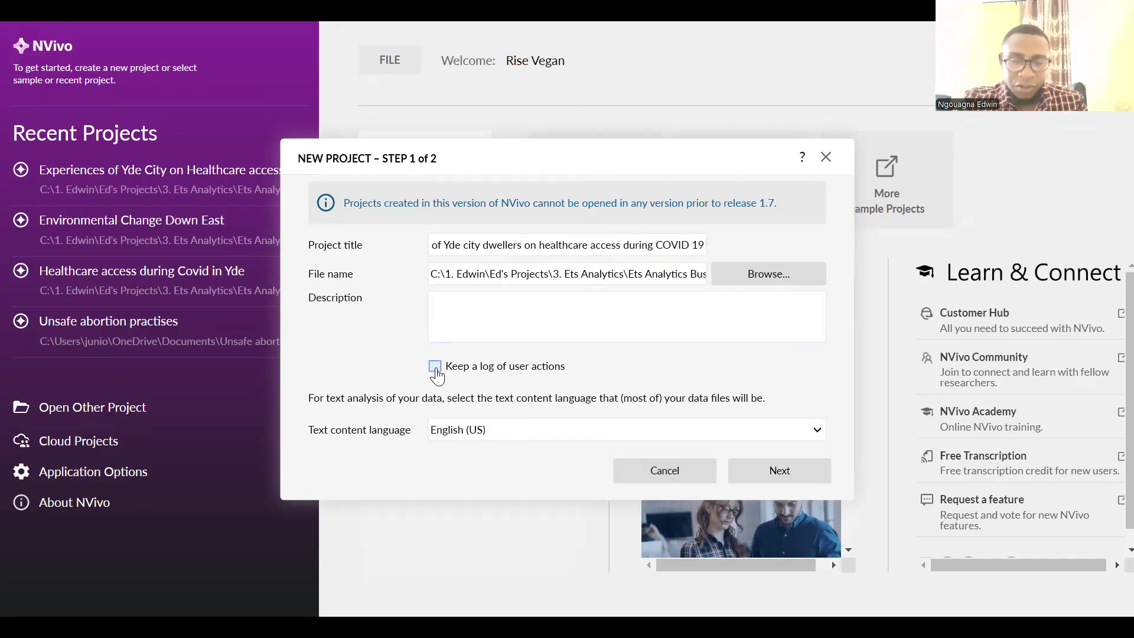
pyautogui.click(772, 318)
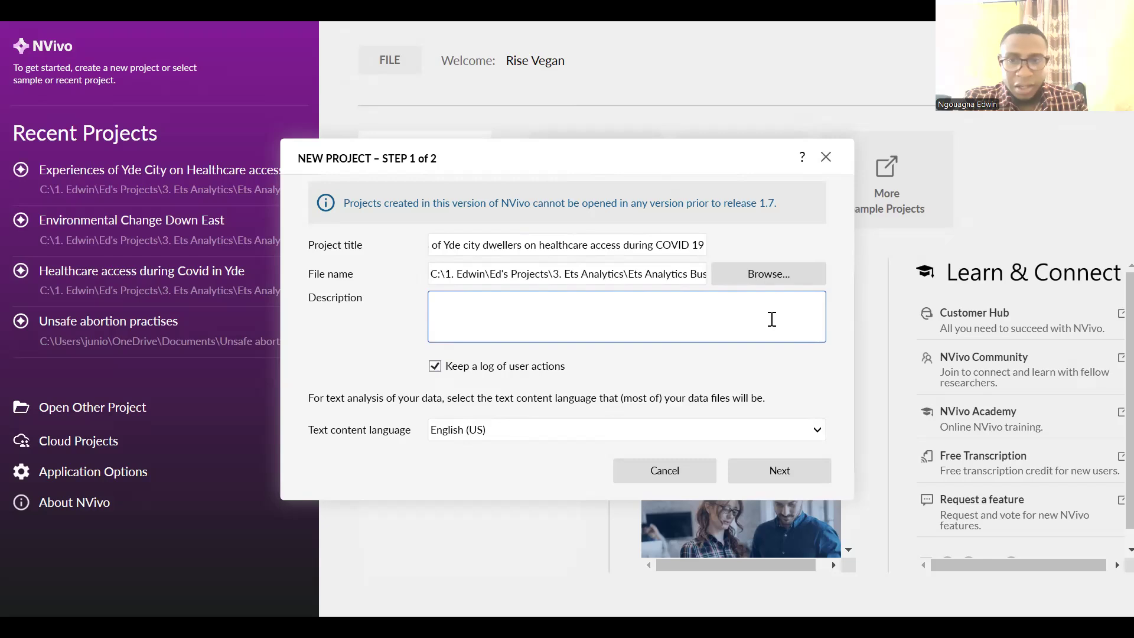
# Set the project file's save location to the NVivo Course folder inside 3. Ets Analytics > Ets Analytics Business Strategies
pyautogui.click(763, 282)
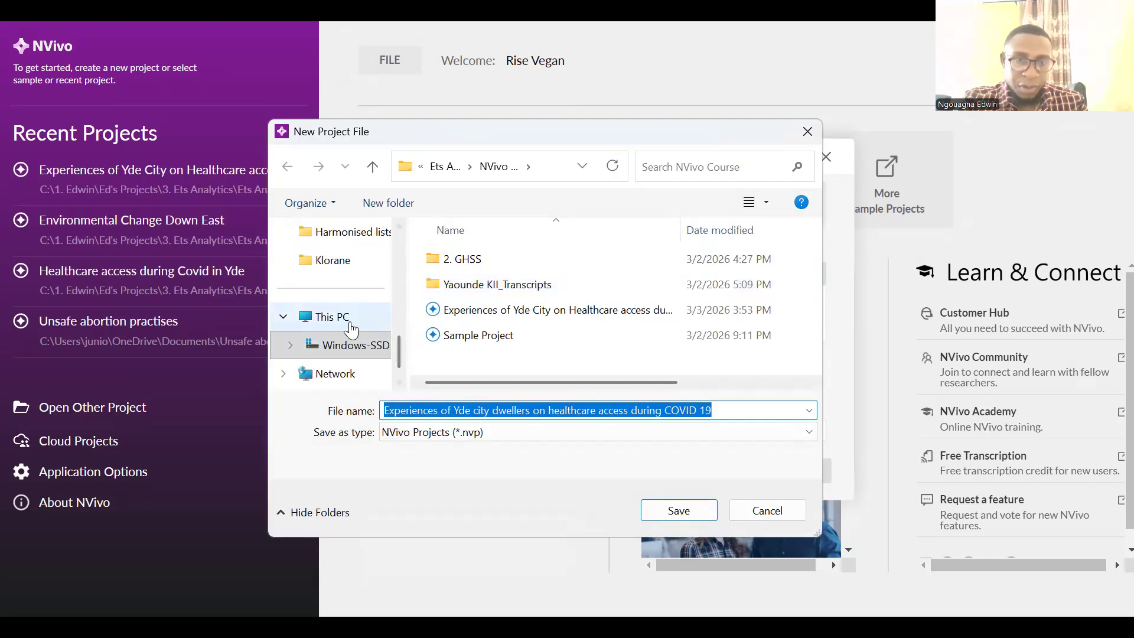
pyautogui.scroll(2, 356, 317)
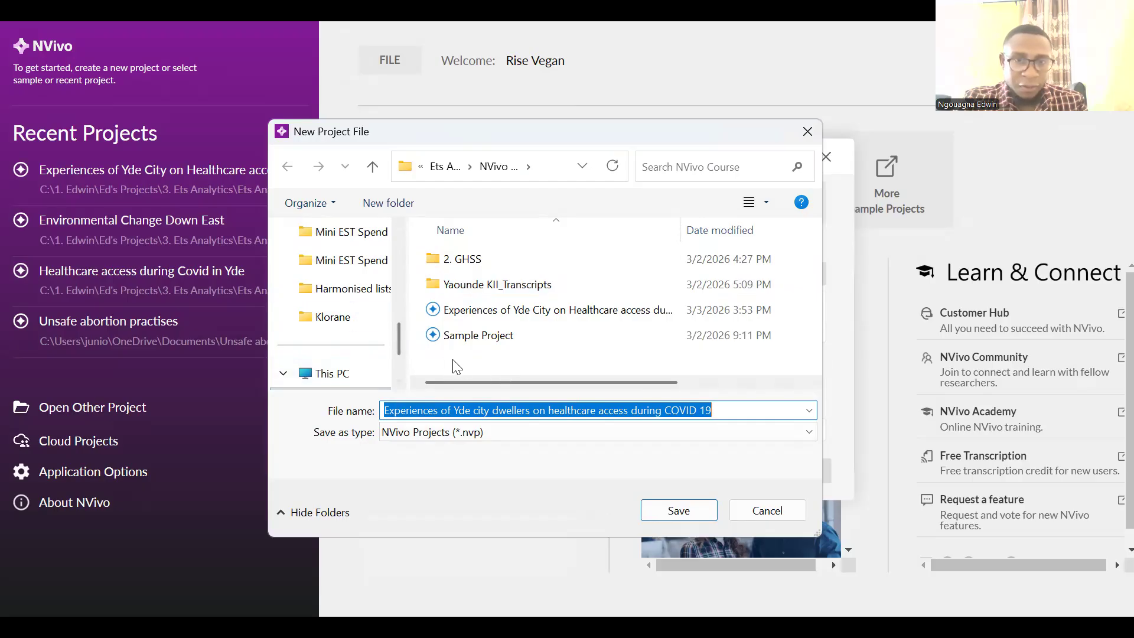
pyautogui.scroll(3, 348, 328)
pyautogui.click(339, 260)
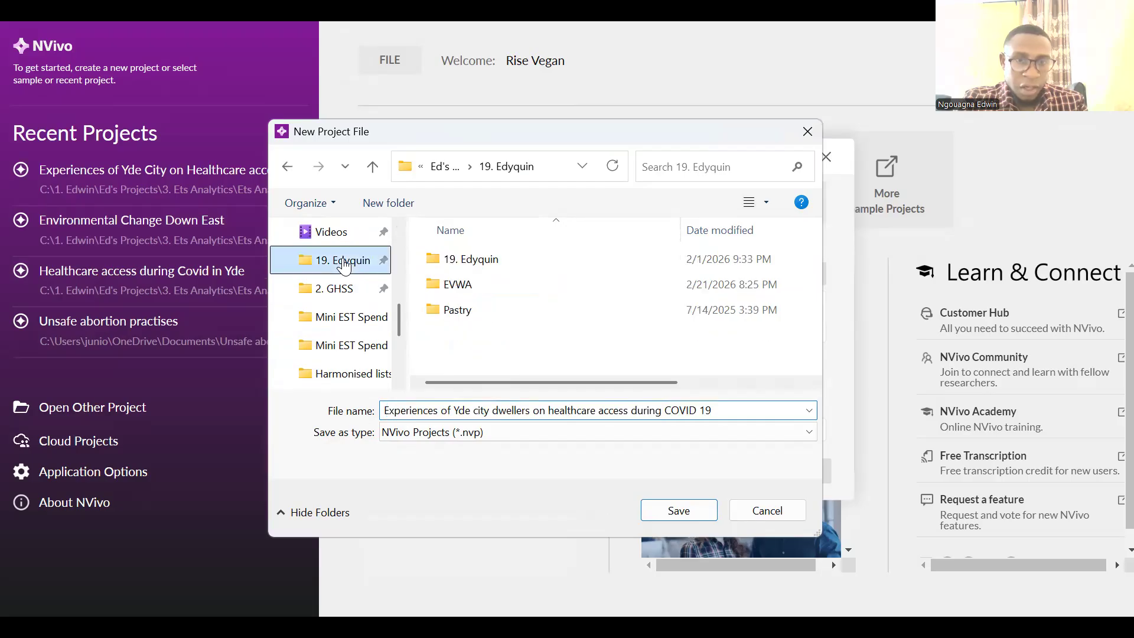
pyautogui.click(377, 174)
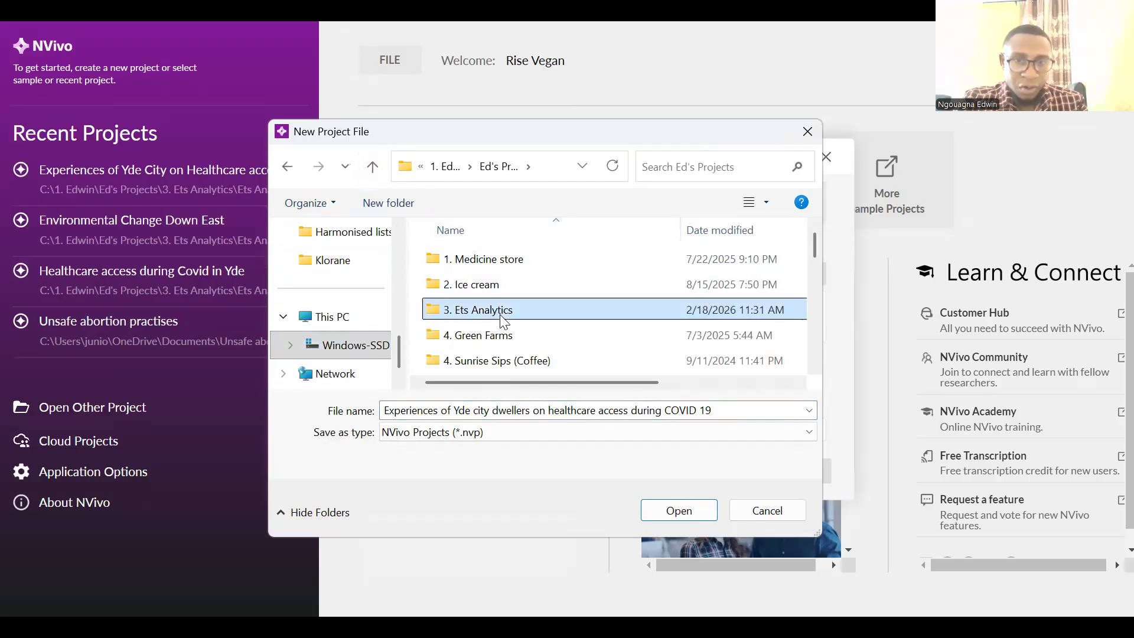
pyautogui.doubleClick(494, 307)
pyautogui.click(372, 166)
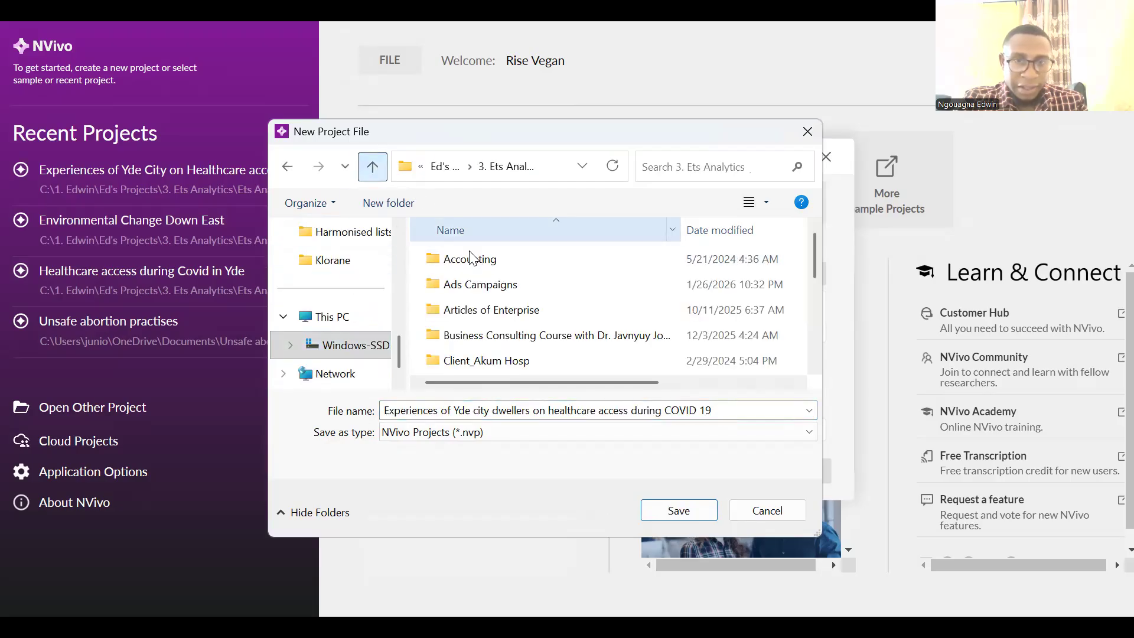
pyautogui.scroll(-1, 519, 322)
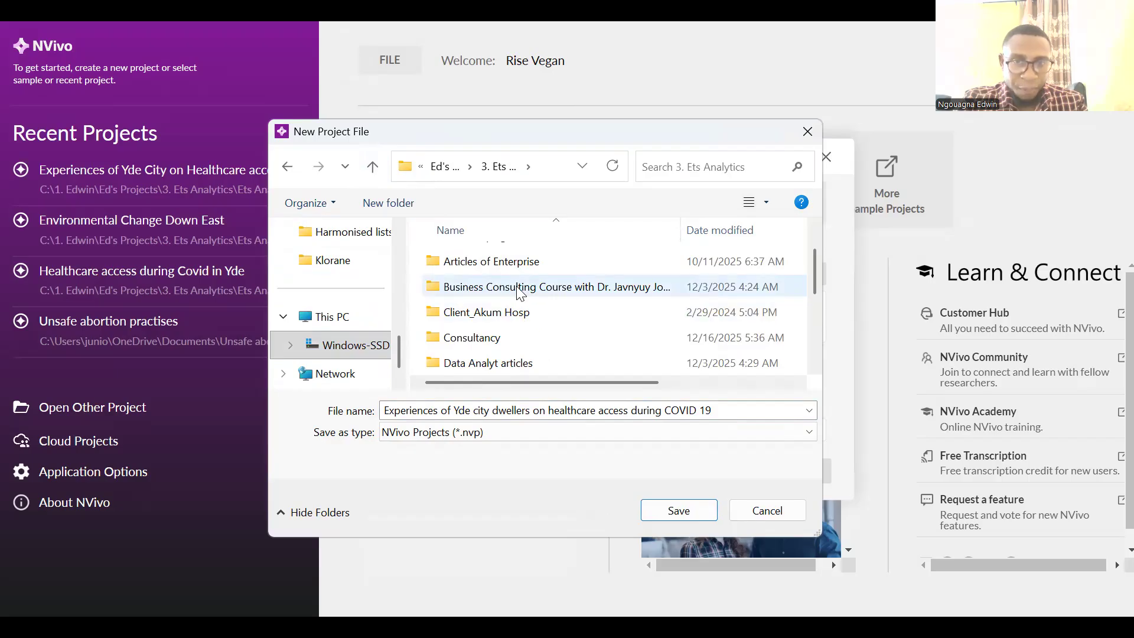
pyautogui.click(503, 288)
pyautogui.scroll(-1, 507, 298)
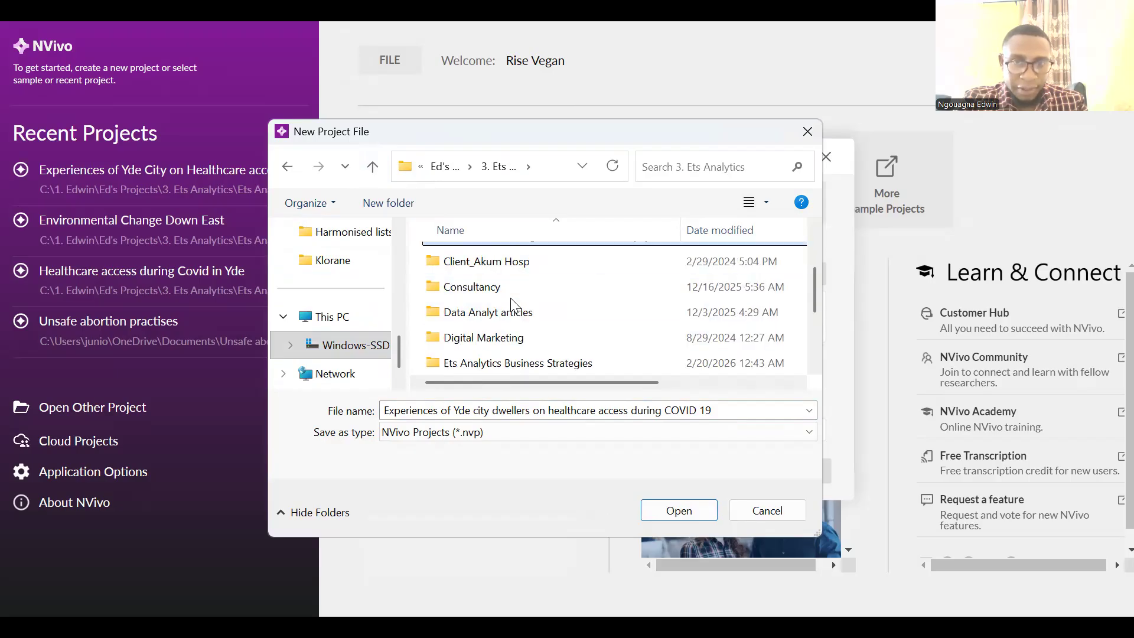
pyautogui.doubleClick(523, 357)
pyautogui.doubleClick(495, 312)
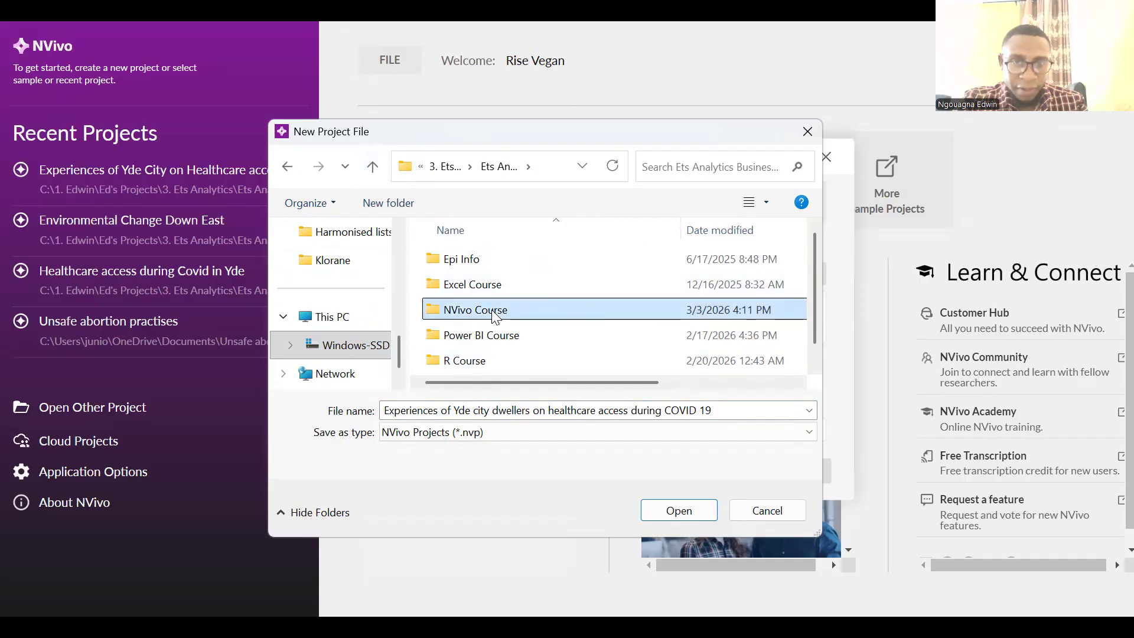
pyautogui.click(677, 511)
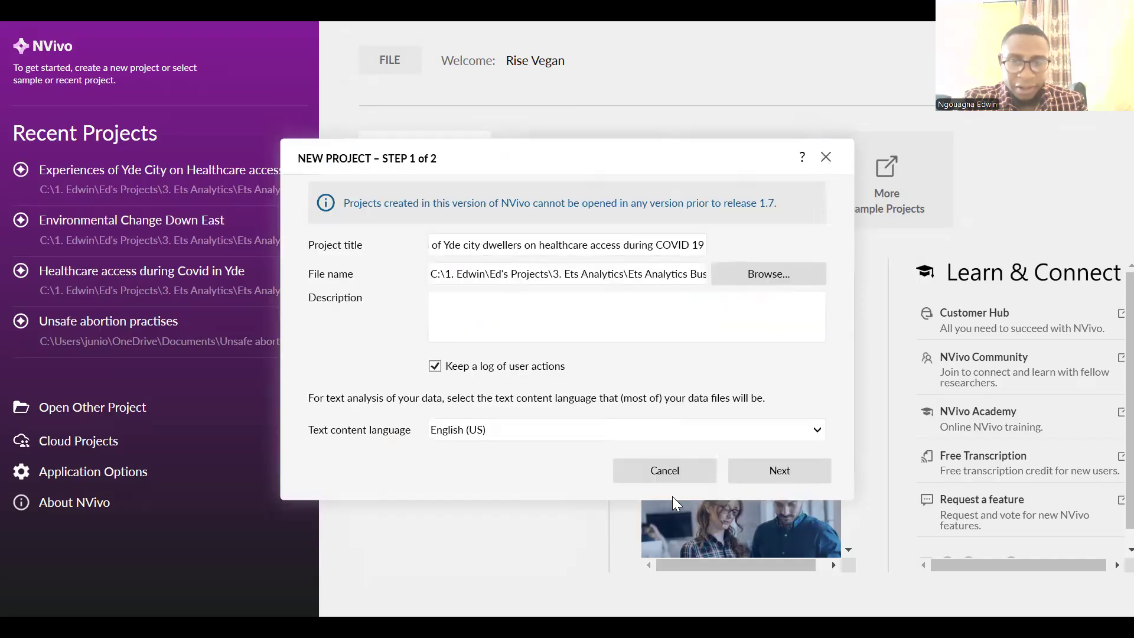
# Set the project to store the 2 most recent recovery files and create the project
pyautogui.click(779, 471)
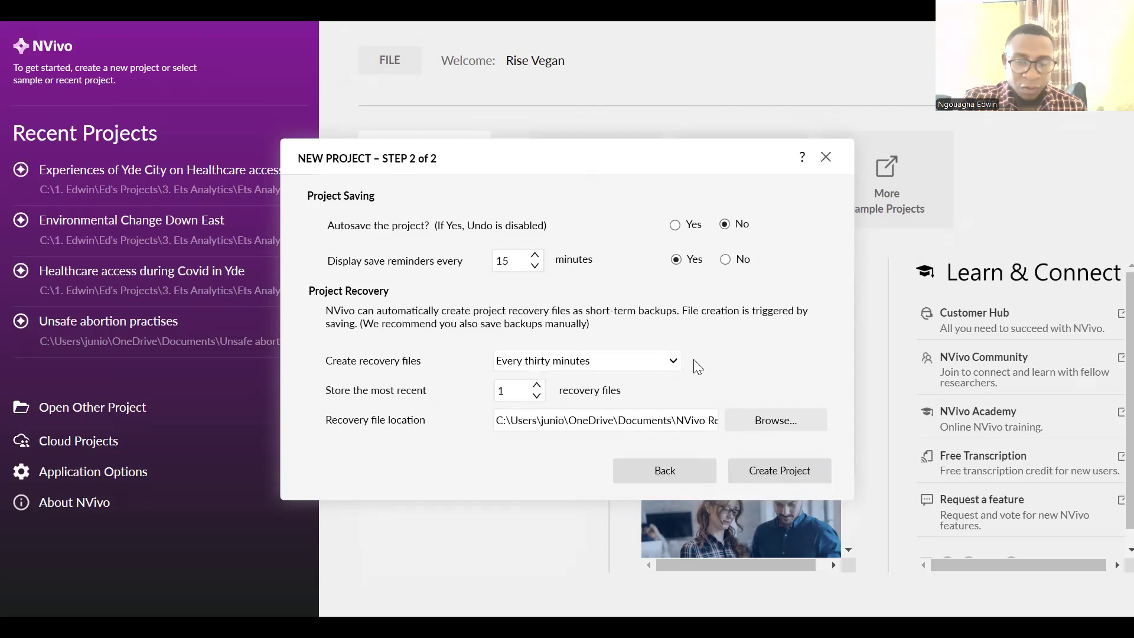
pyautogui.click(536, 385)
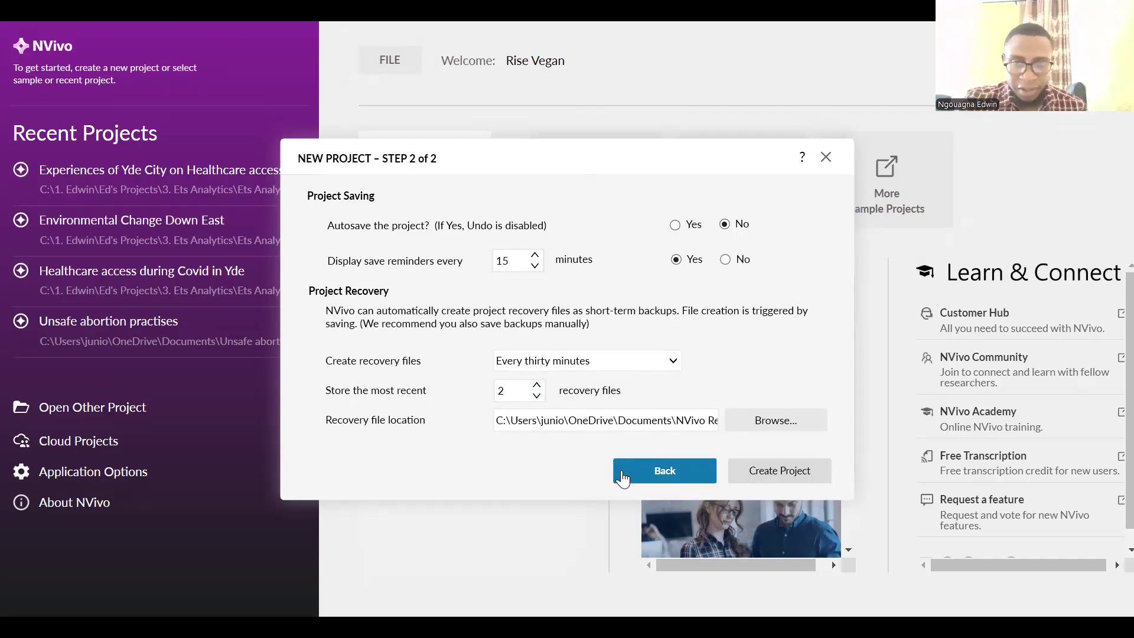
pyautogui.click(795, 467)
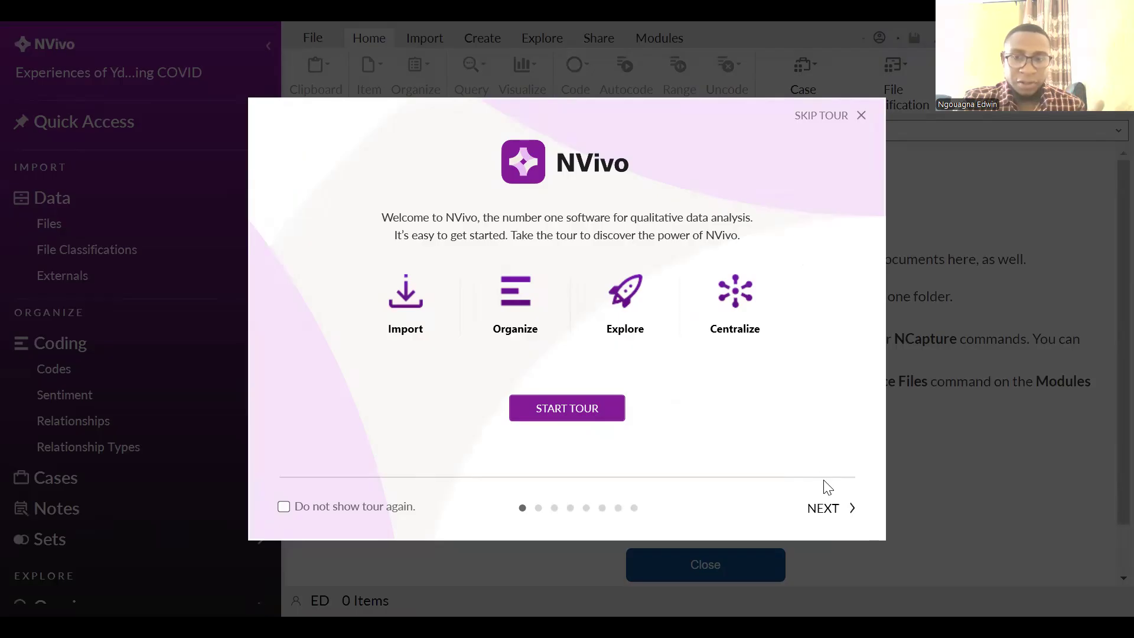
# Read through the welcome tour's pages on importing, organizing, exploring and centralizing, and exit the tour
pyautogui.click(827, 507)
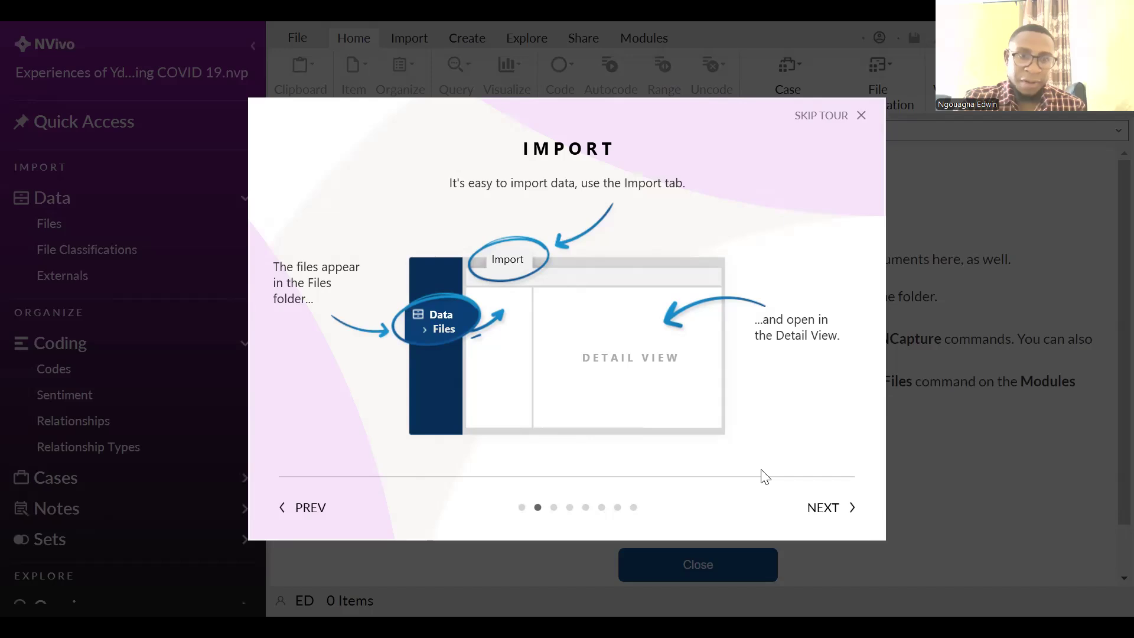
pyautogui.press('Right')
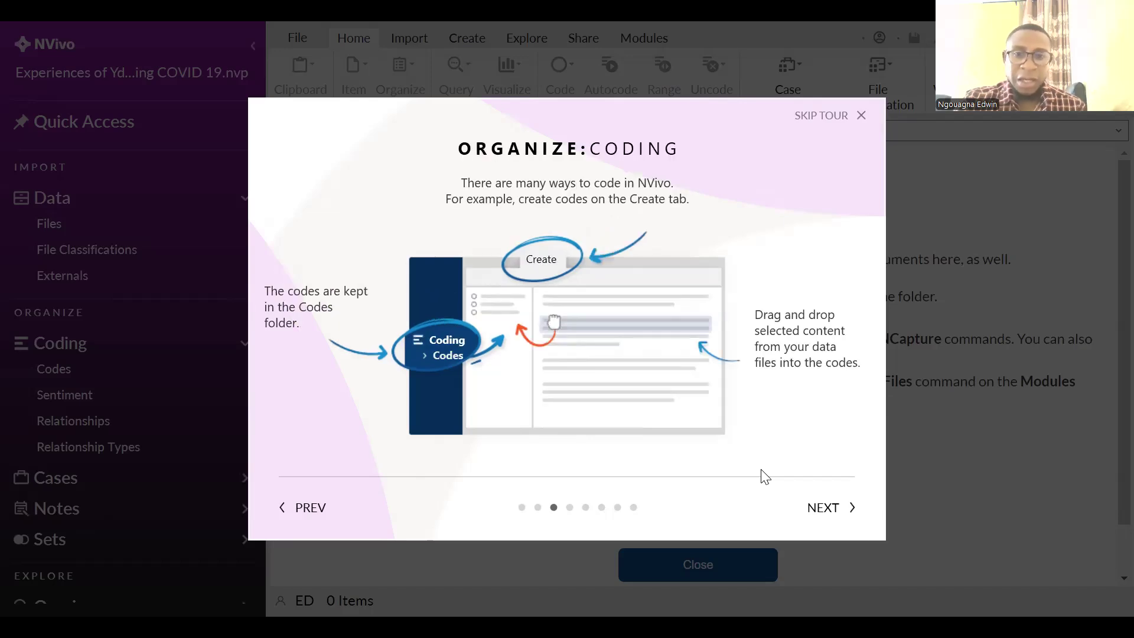
pyautogui.press('Right')
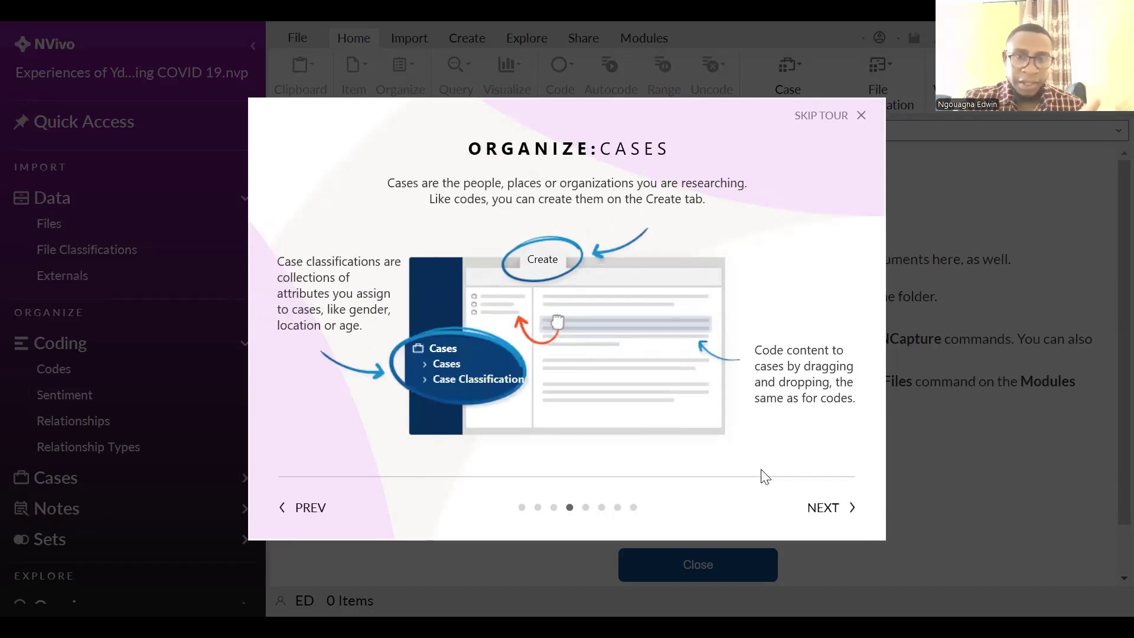
pyautogui.press('Right')
pyautogui.press('Right')
pyautogui.press('Right')
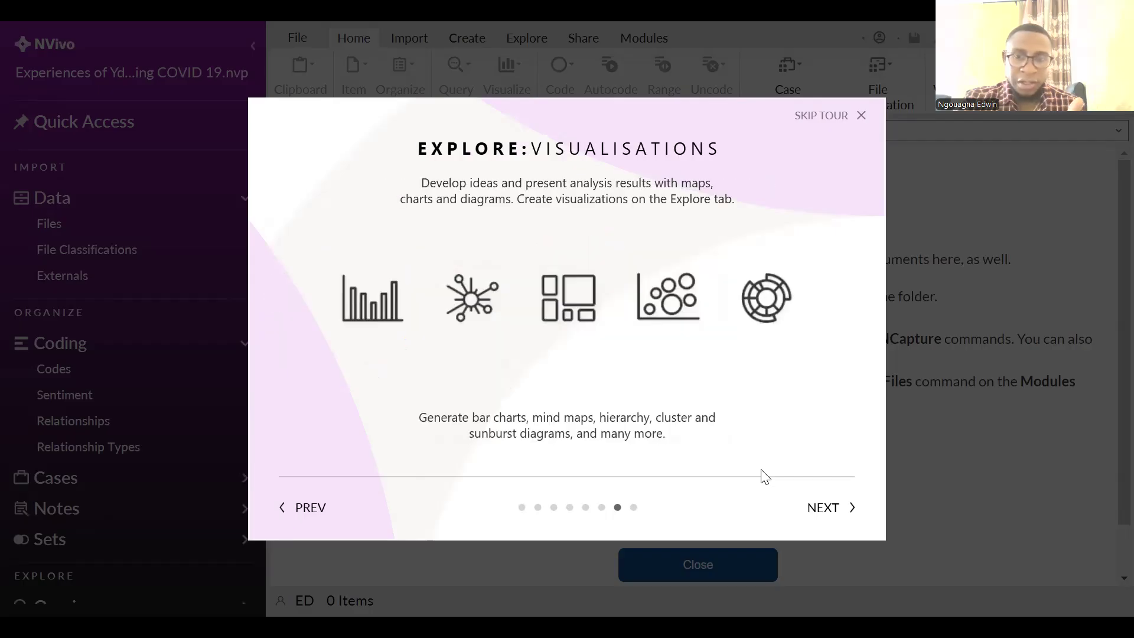
pyautogui.press('Right')
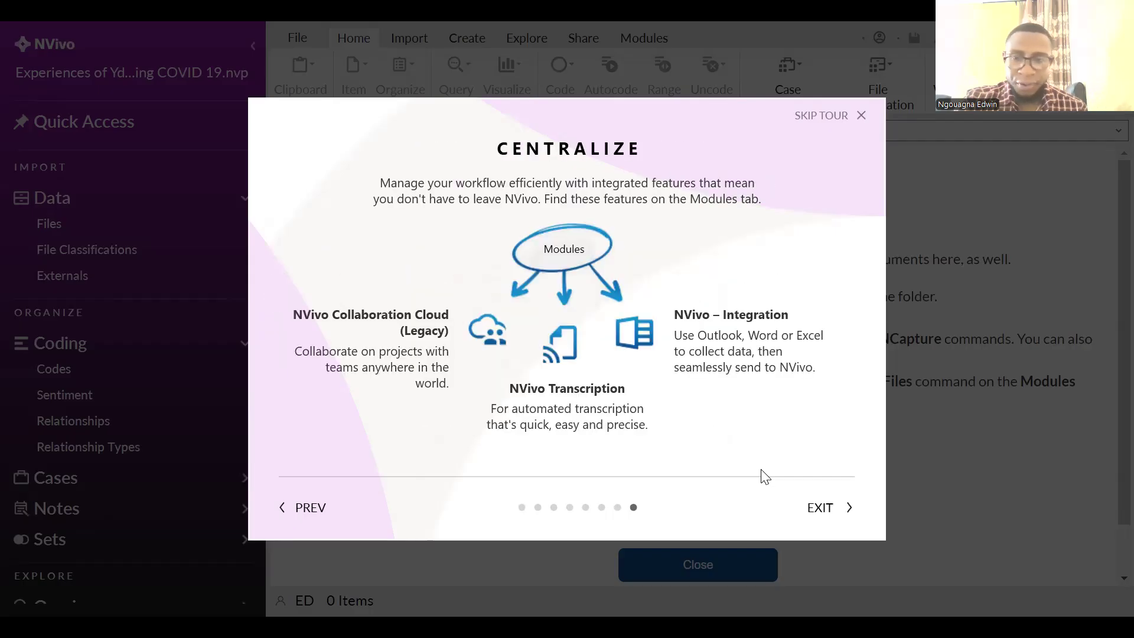
pyautogui.click(832, 518)
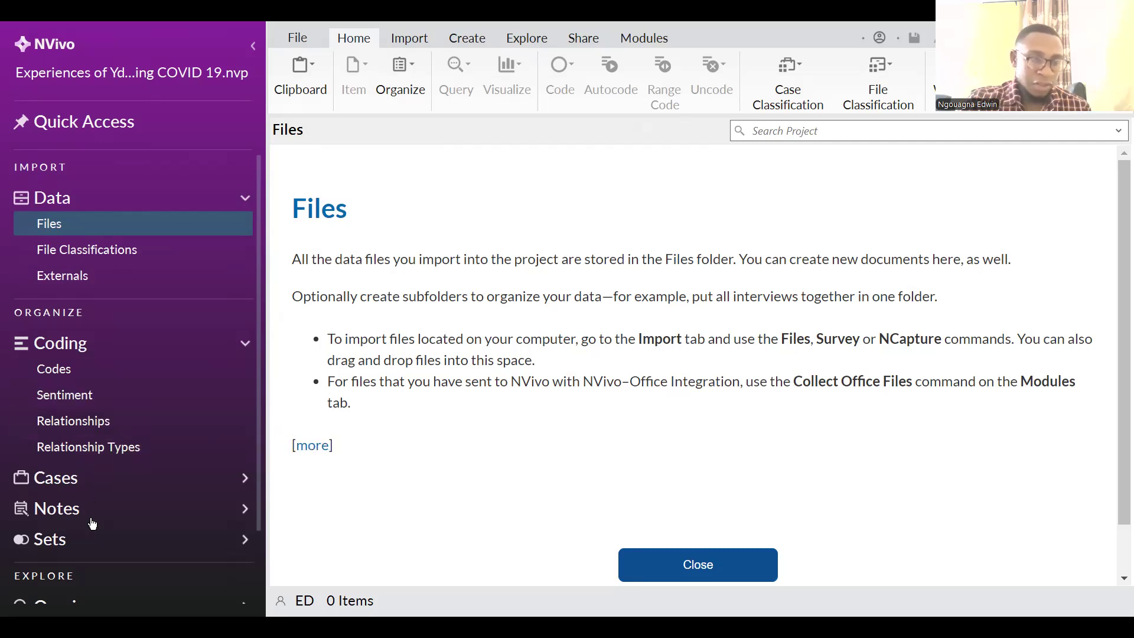
# Look over the project's navigation sections and the import, create, explore, share and modules commands, including the options available for codes
pyautogui.scroll(-1, 93, 524)
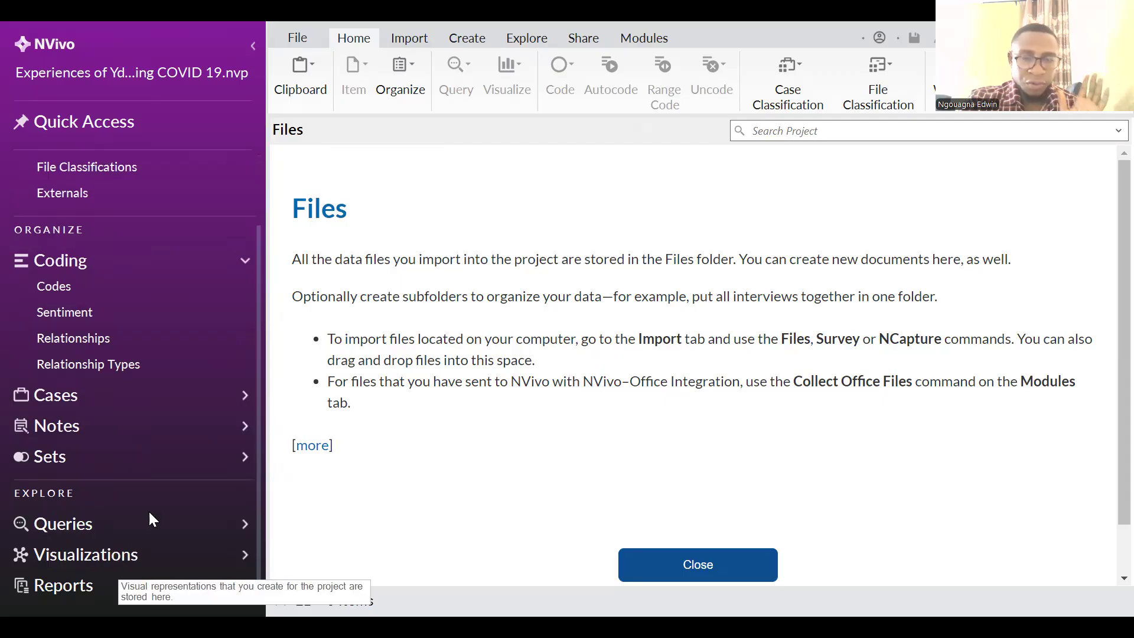
pyautogui.scroll(1, 186, 441)
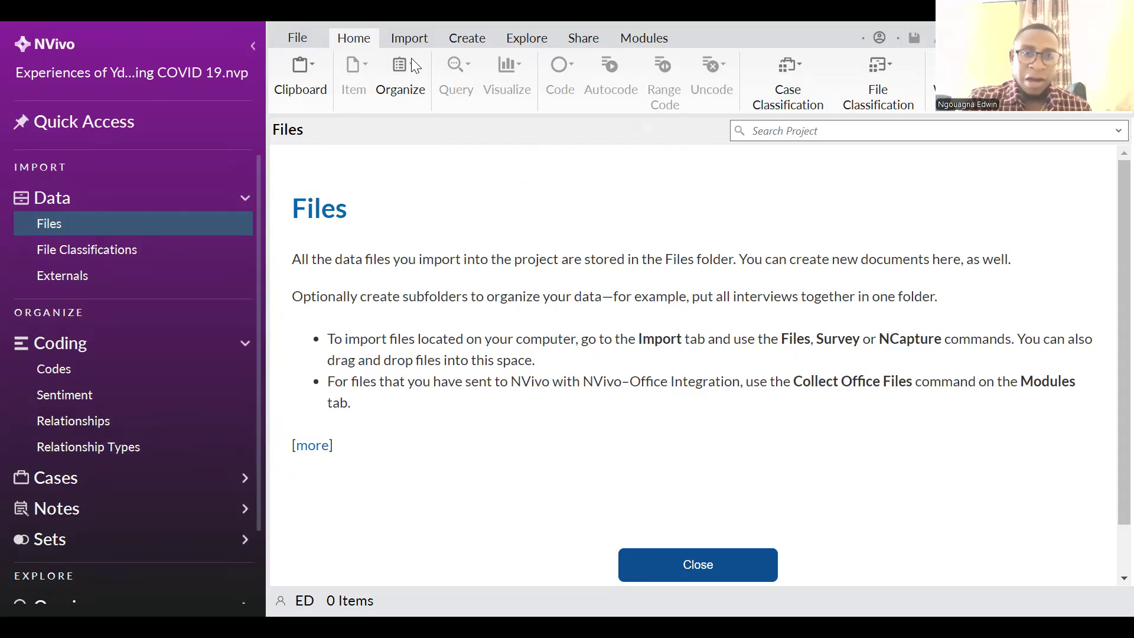
pyautogui.click(403, 41)
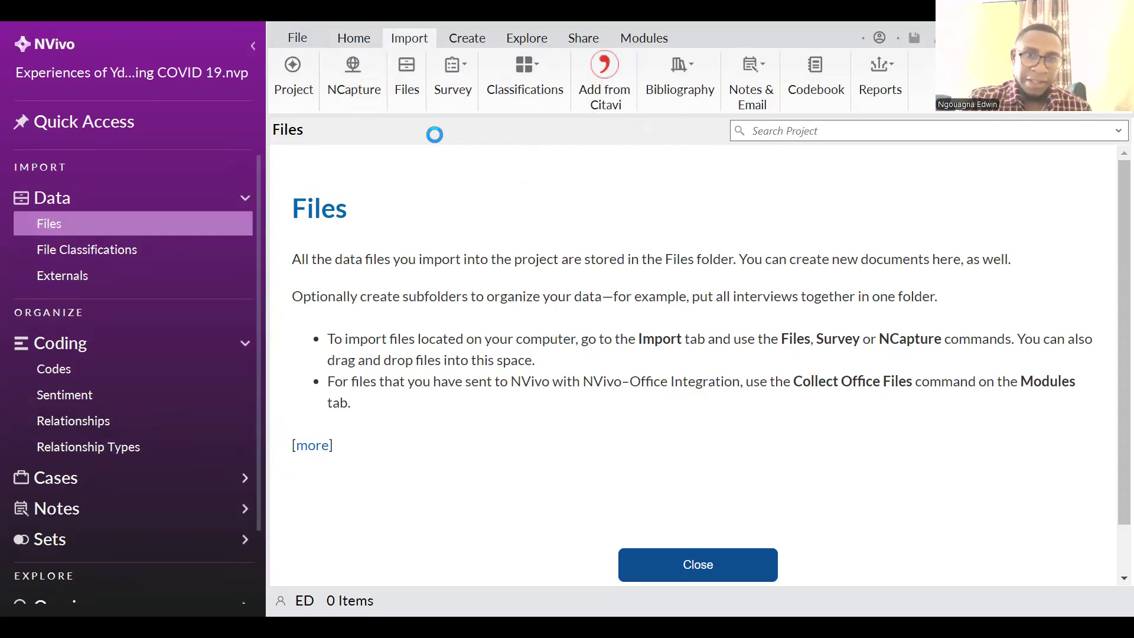
pyautogui.click(474, 42)
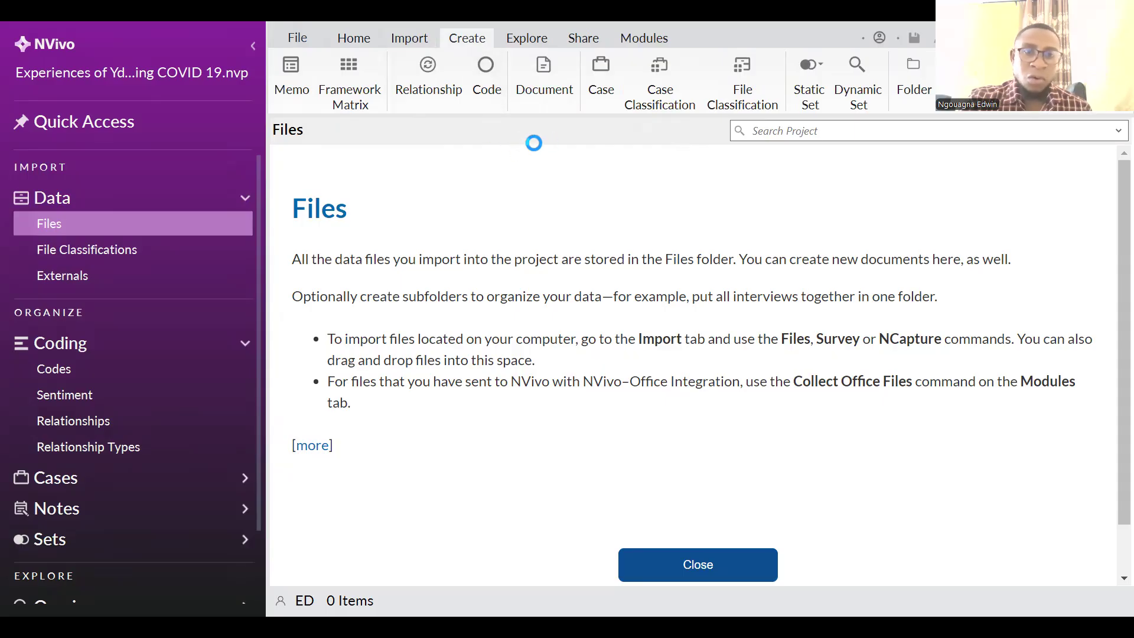
pyautogui.rightClick(89, 373)
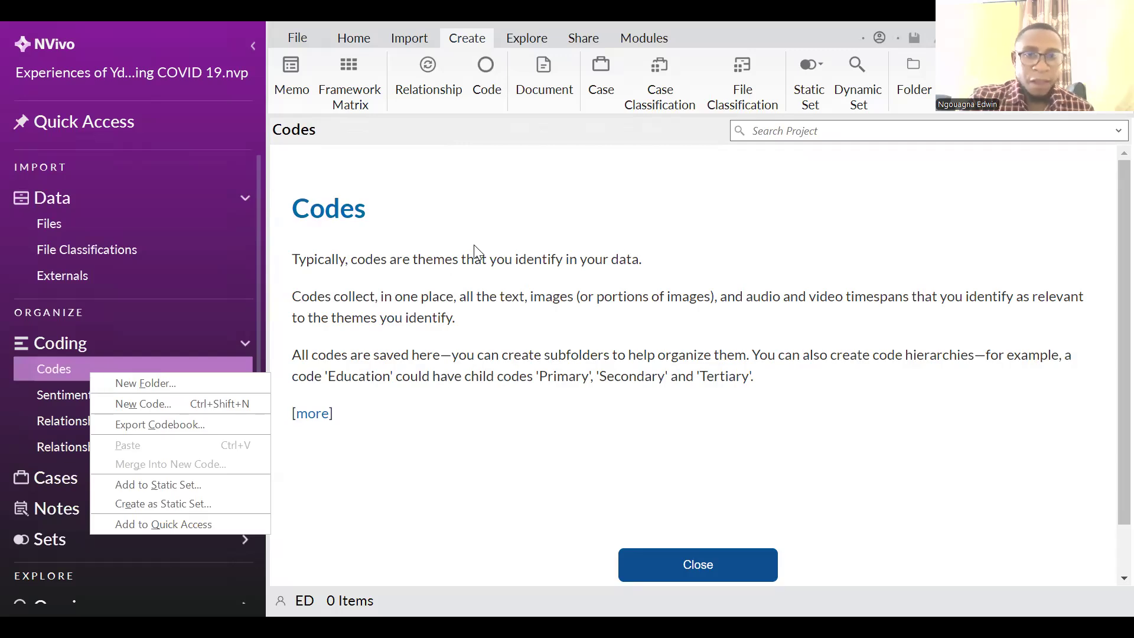
pyautogui.click(530, 37)
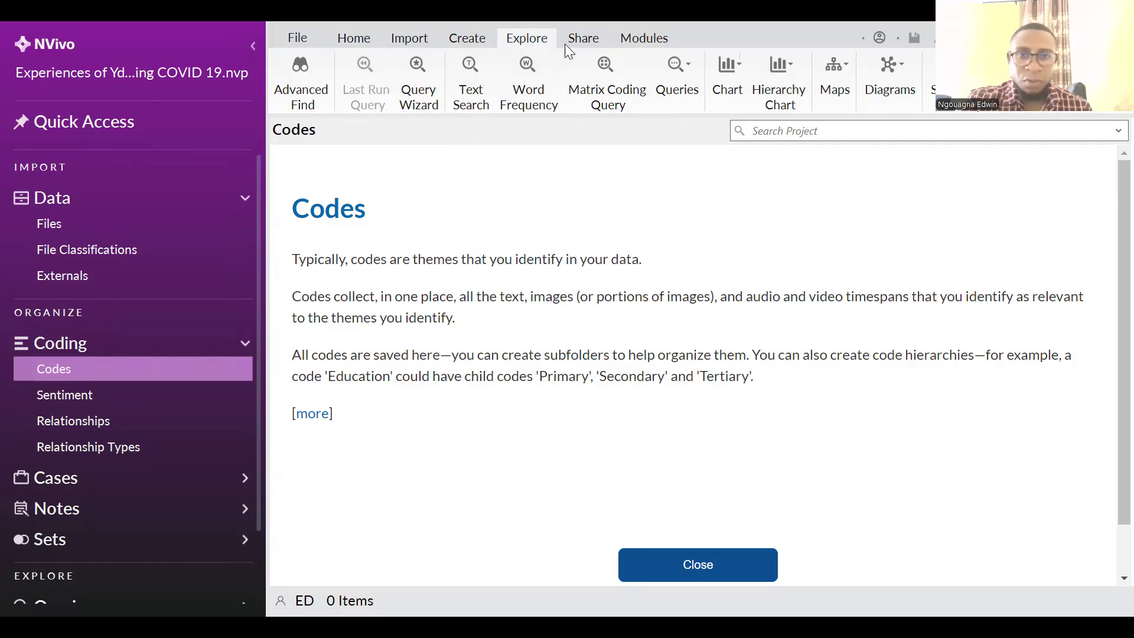
pyautogui.click(584, 39)
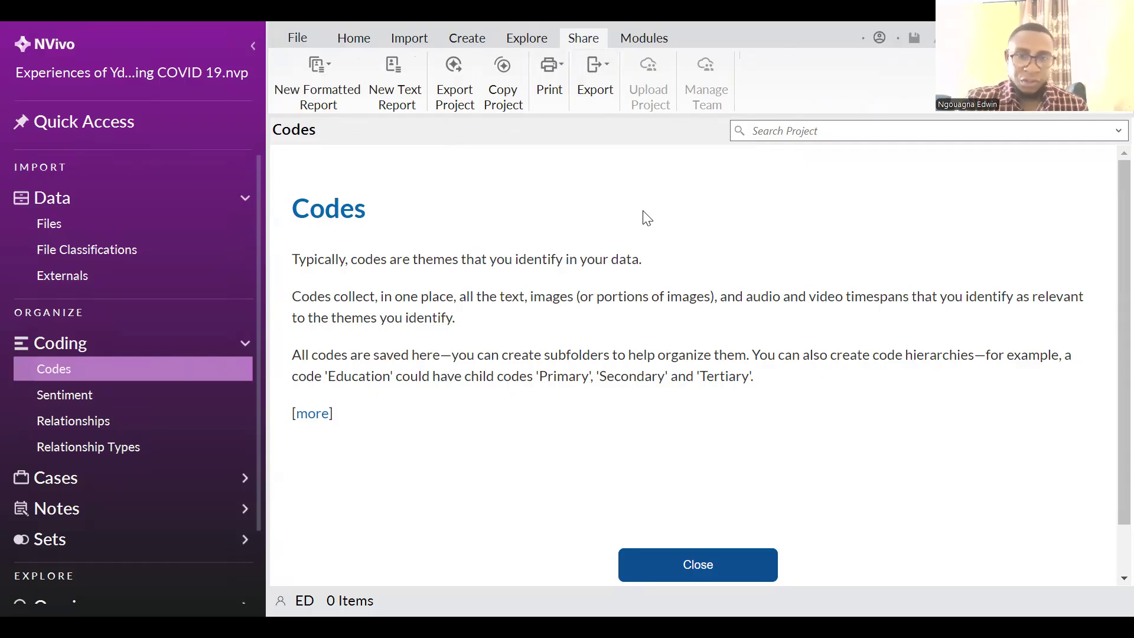
pyautogui.click(652, 43)
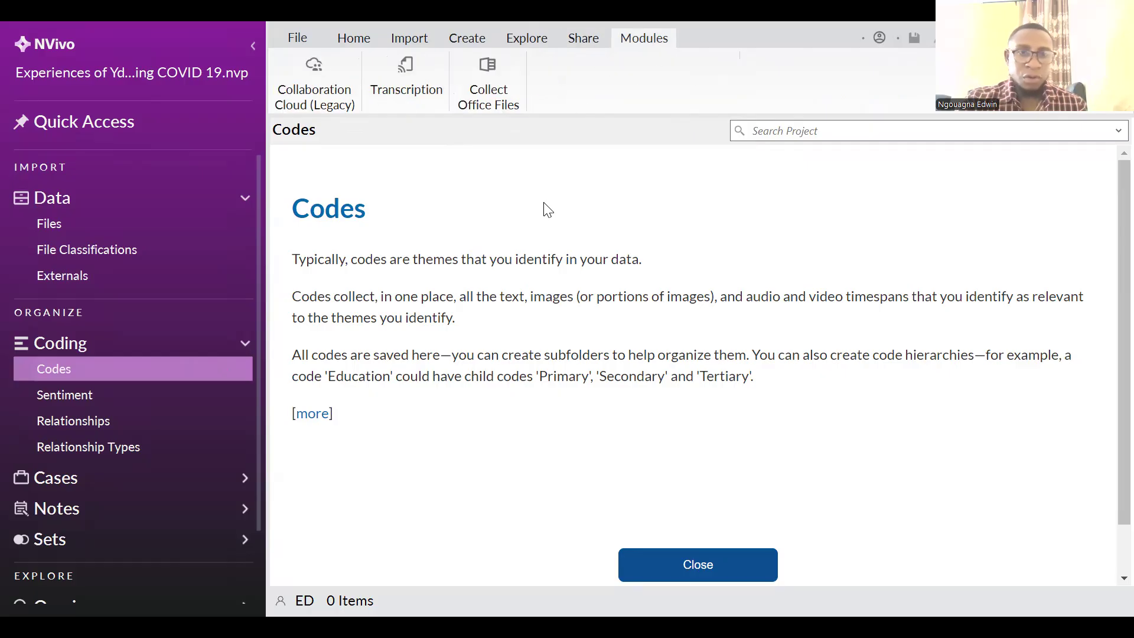
# Select all the transcripts, P1 to P9, in the Yaounde KII_Transcripts folder inside NVivo Course for file import
pyautogui.click(413, 38)
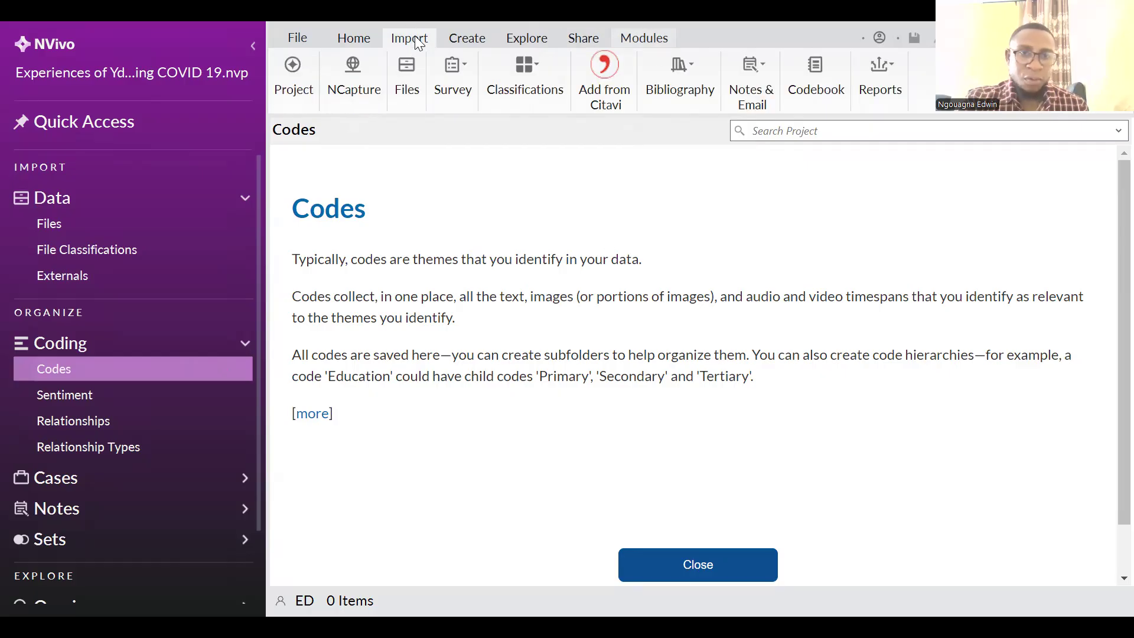
pyautogui.click(407, 83)
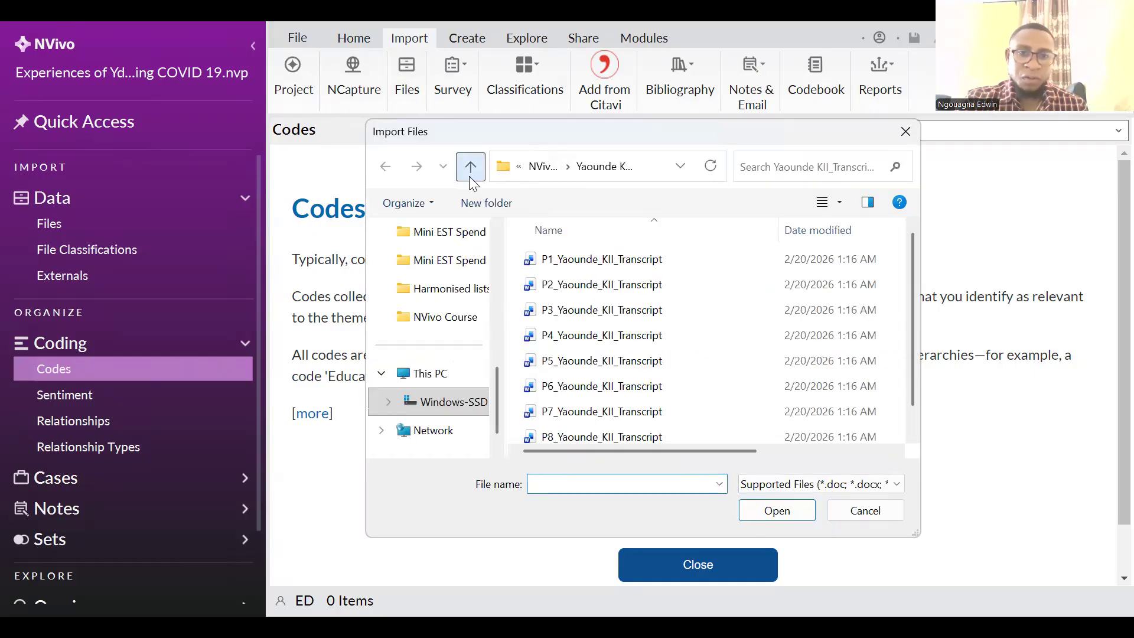
pyautogui.click(470, 177)
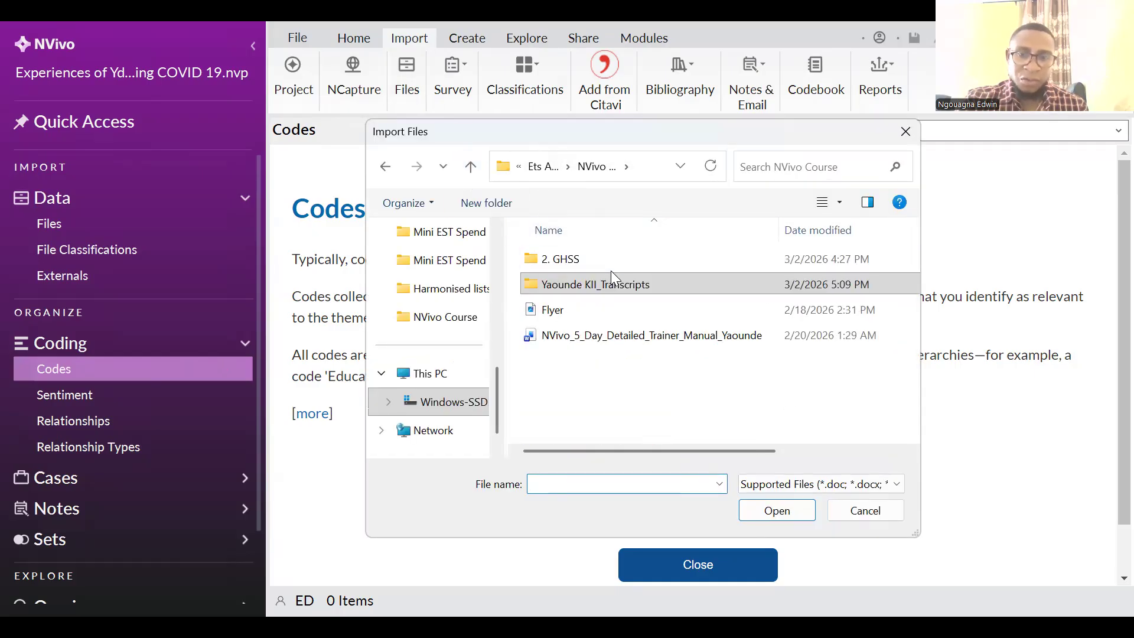
pyautogui.click(582, 289)
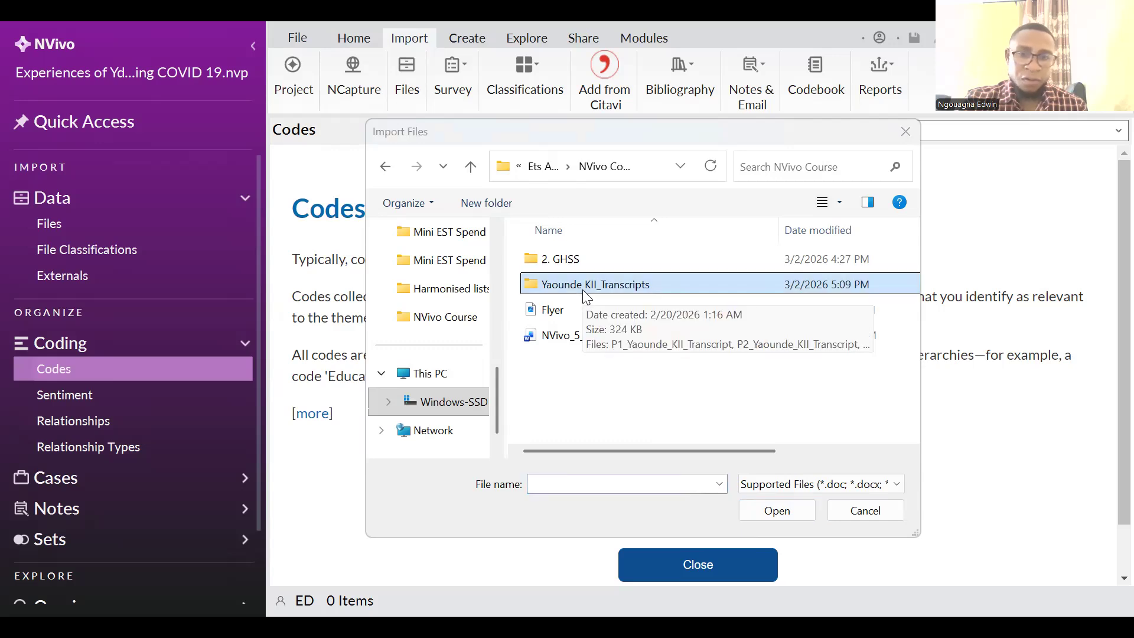
pyautogui.doubleClick(582, 289)
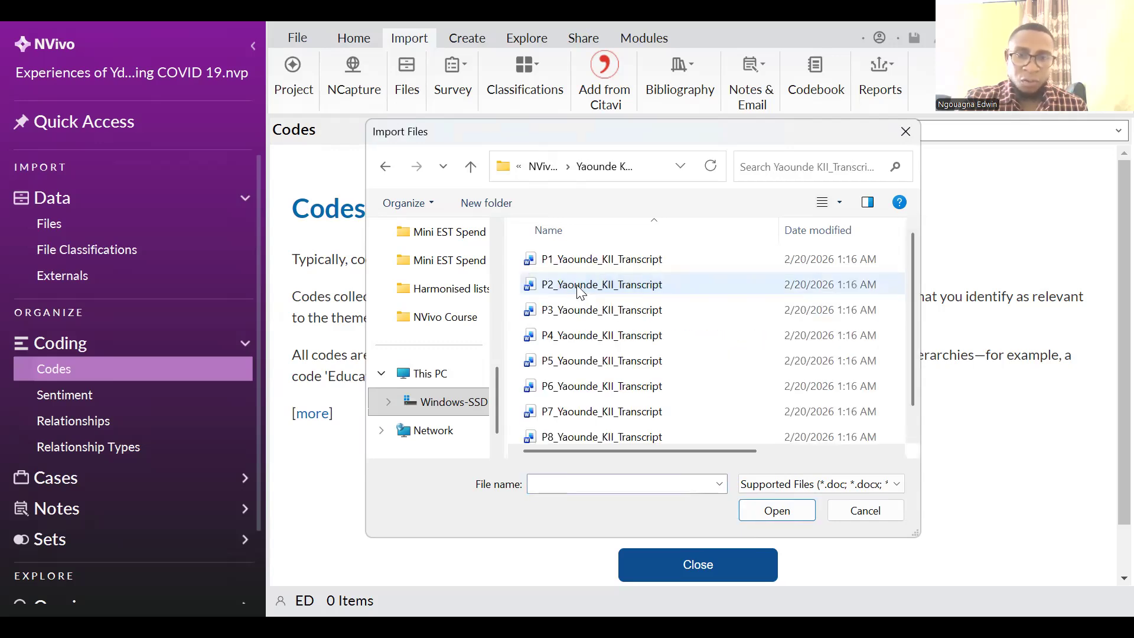
pyautogui.scroll(-1, 604, 336)
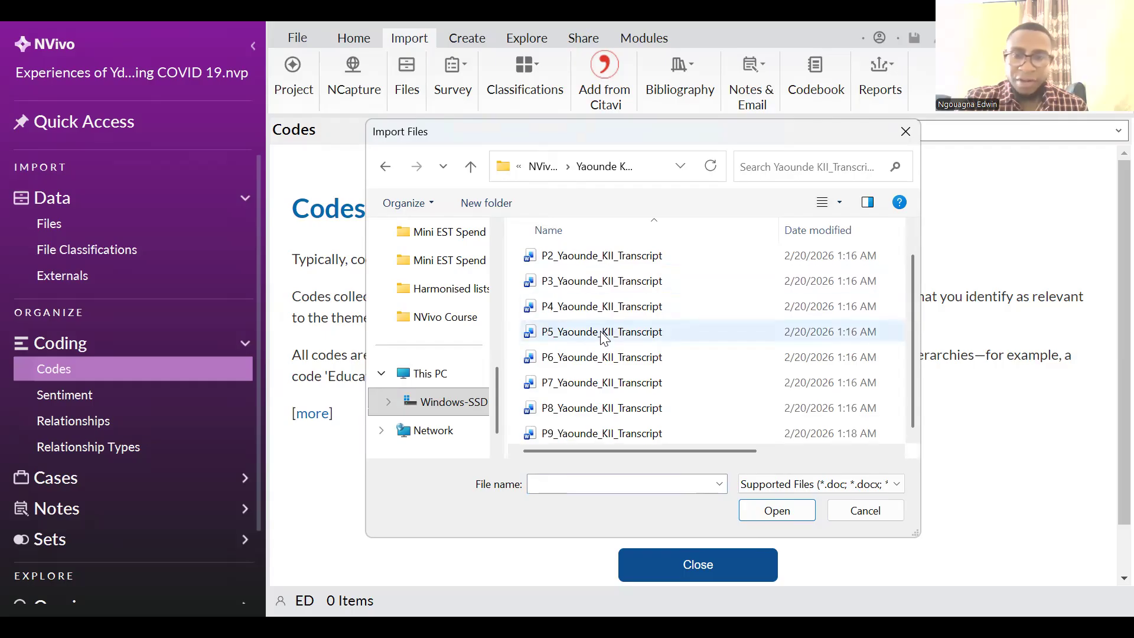
pyautogui.scroll(1, 603, 337)
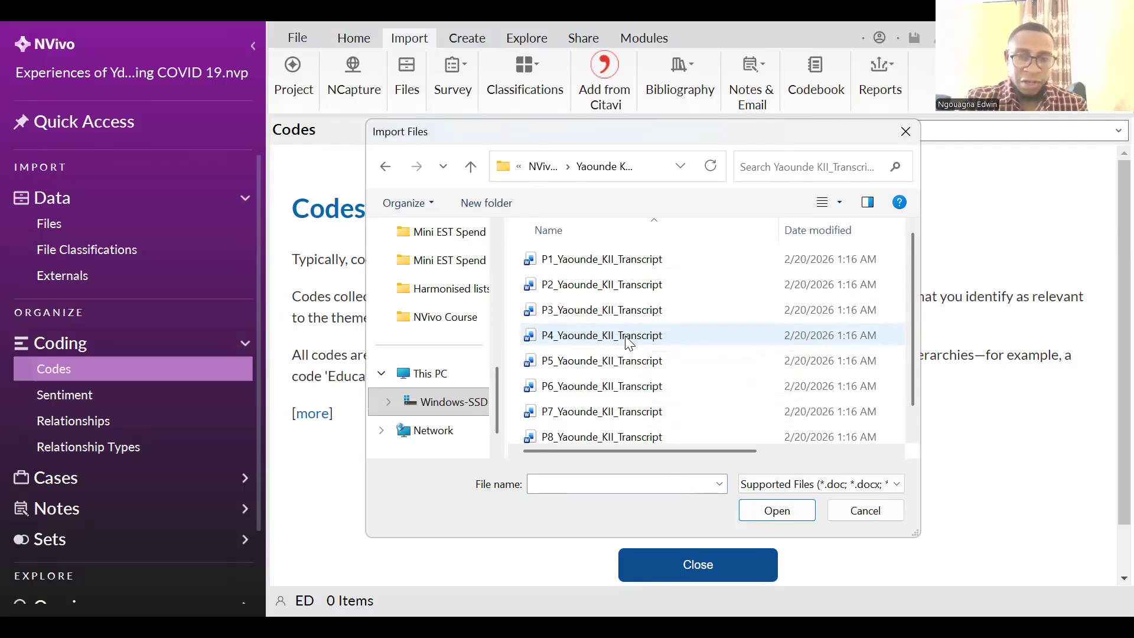
pyautogui.hotkey('ctrl', 'a')
pyautogui.click(764, 511)
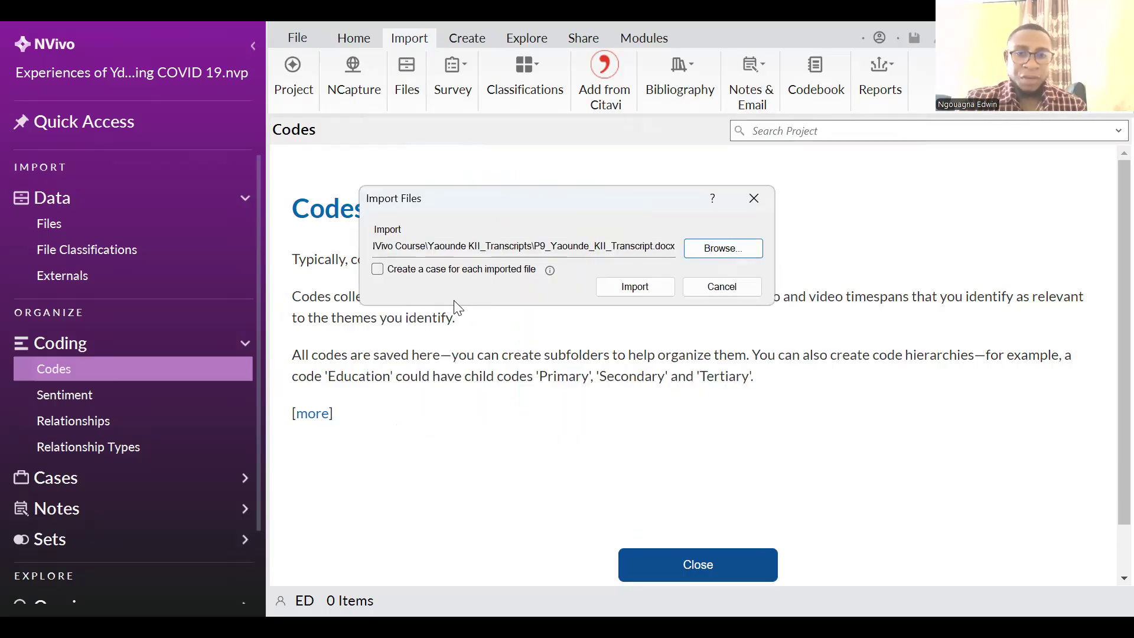
# Import the transcripts with a case created for each file, grouped in a new classification named Participants
pyautogui.click(378, 270)
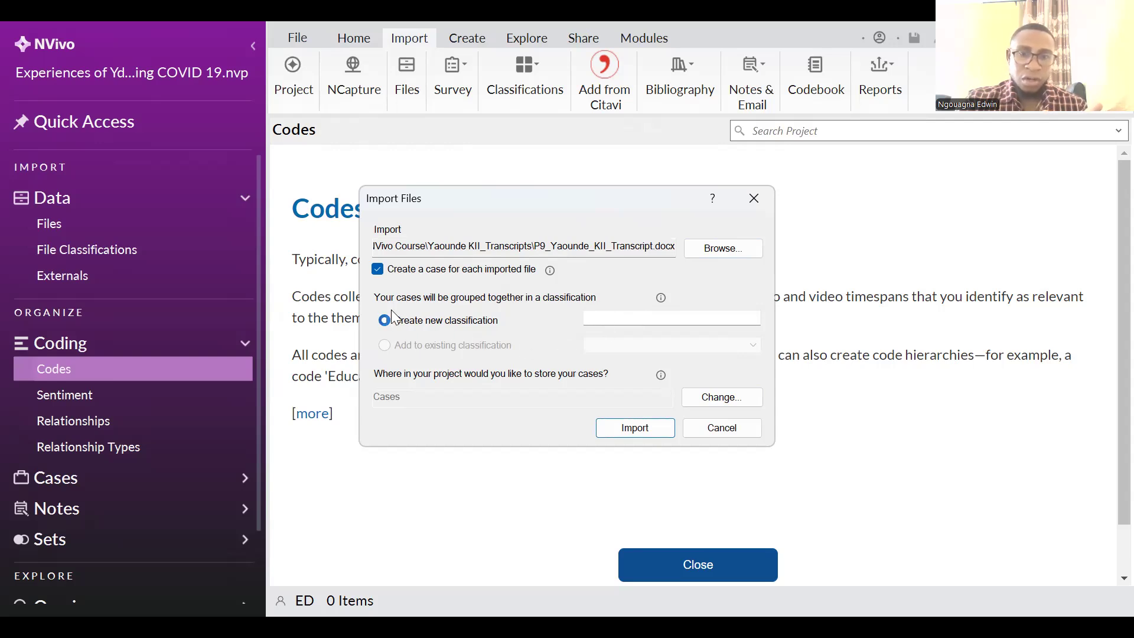
pyautogui.click(599, 323)
pyautogui.write('P')
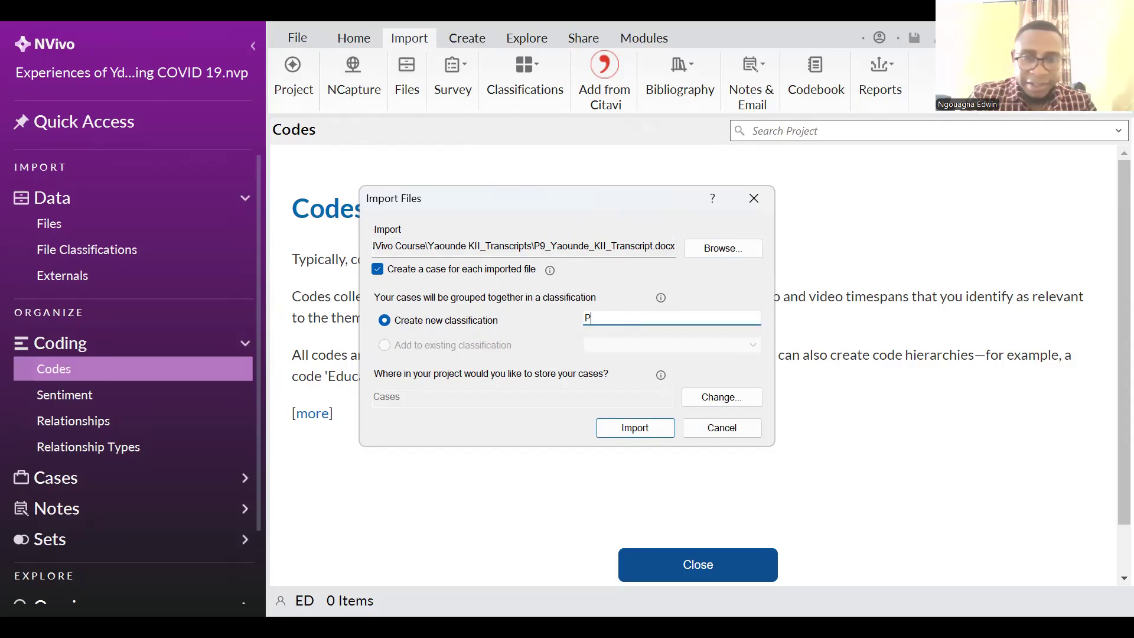
pyautogui.write('articpants')
pyautogui.press('BackSpace')
pyautogui.press('BackSpace')
pyautogui.press('BackSpace')
pyautogui.press('BackSpace')
pyautogui.press('BackSpace')
pyautogui.write('ipan')
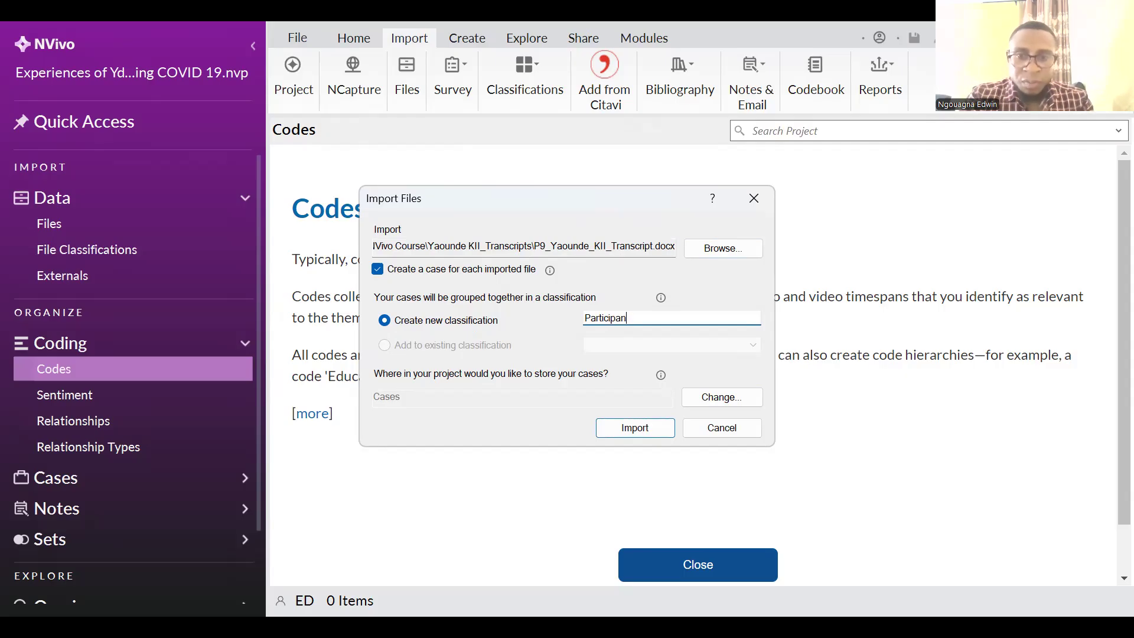
pyautogui.write('ts')
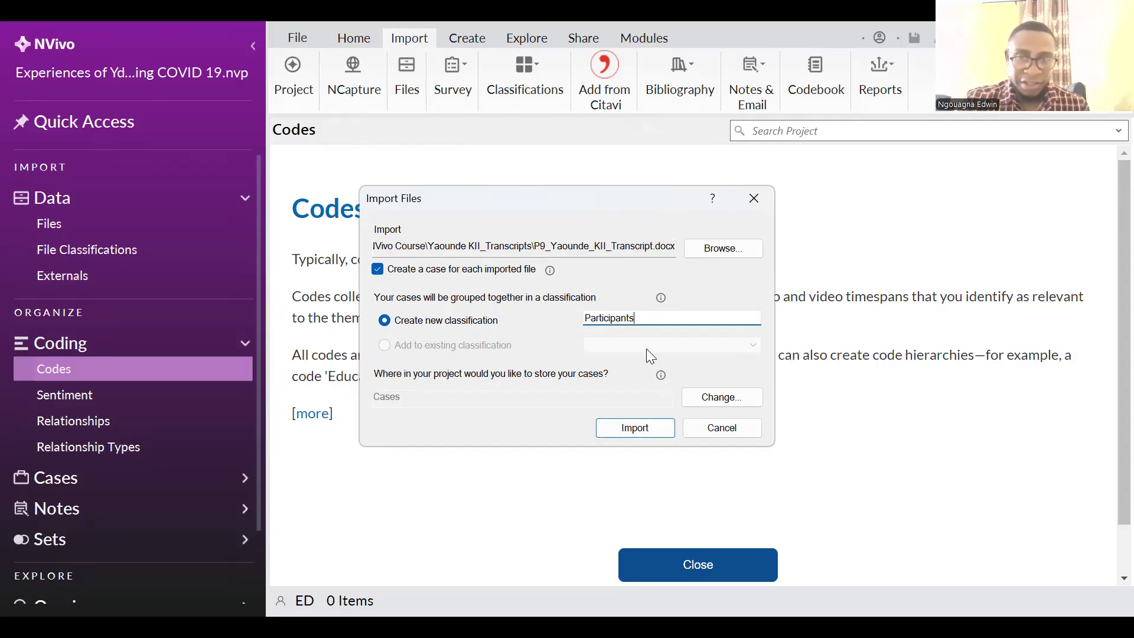
pyautogui.click(645, 423)
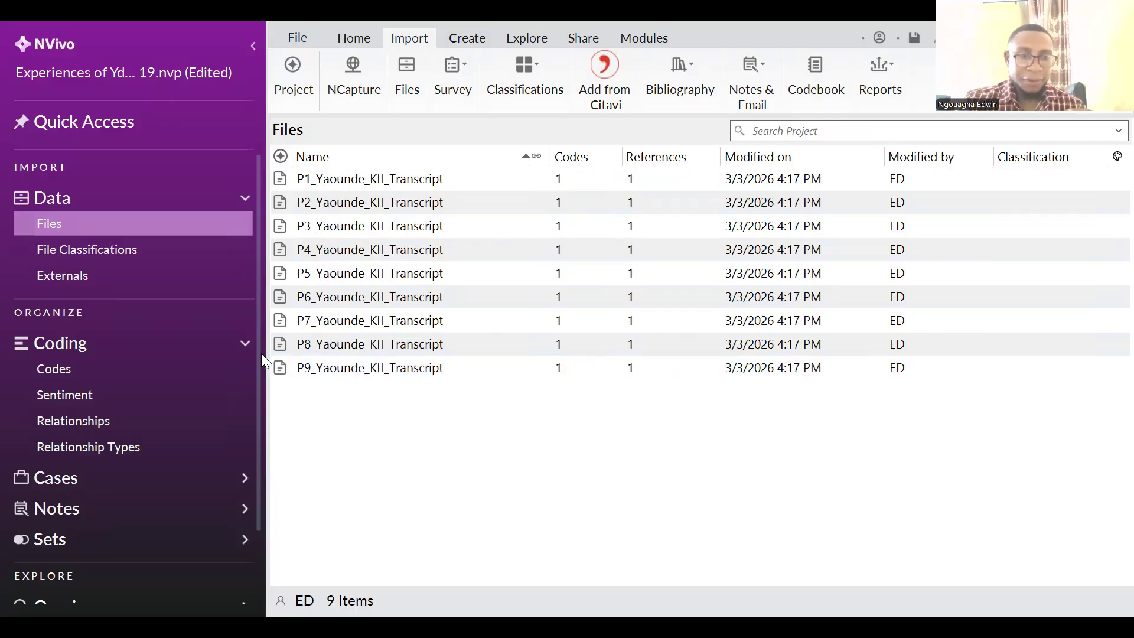
# Expand the cases and case classifications, and display the cases in the Participants classification
pyautogui.scroll(-2, 259, 378)
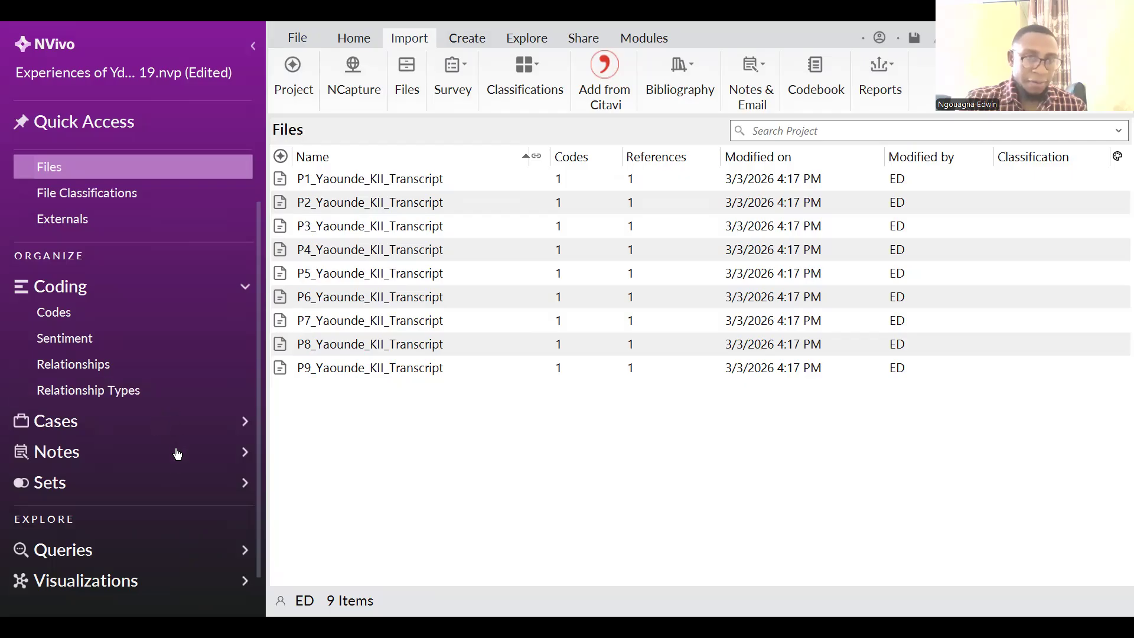
pyautogui.scroll(-1, 176, 456)
pyautogui.scroll(3, 167, 438)
pyautogui.scroll(-3, 167, 434)
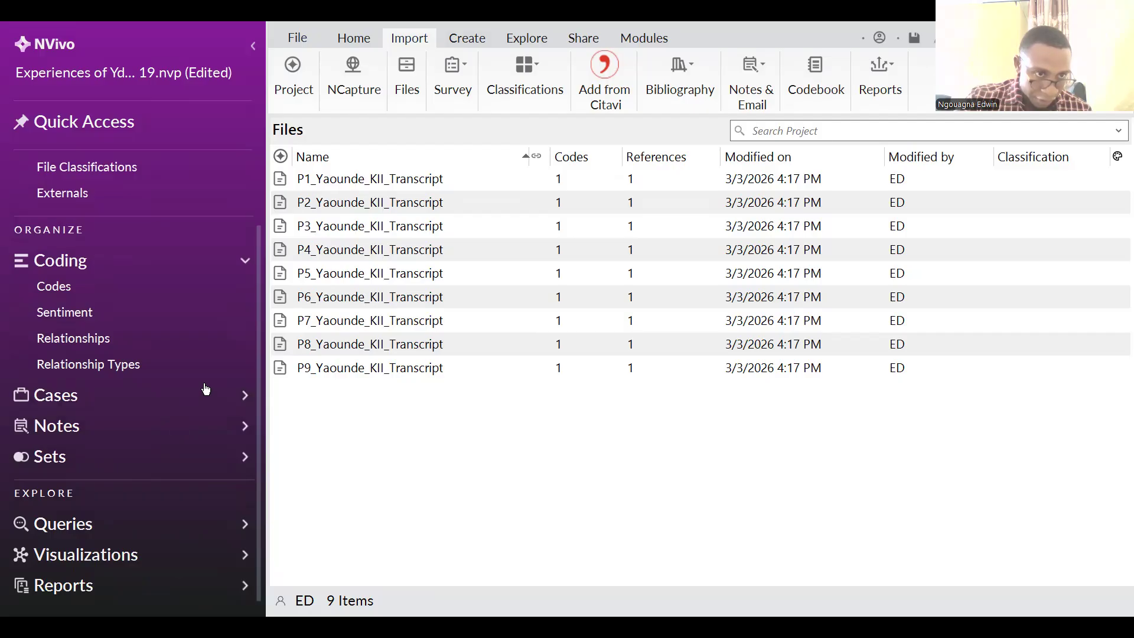
pyautogui.click(245, 400)
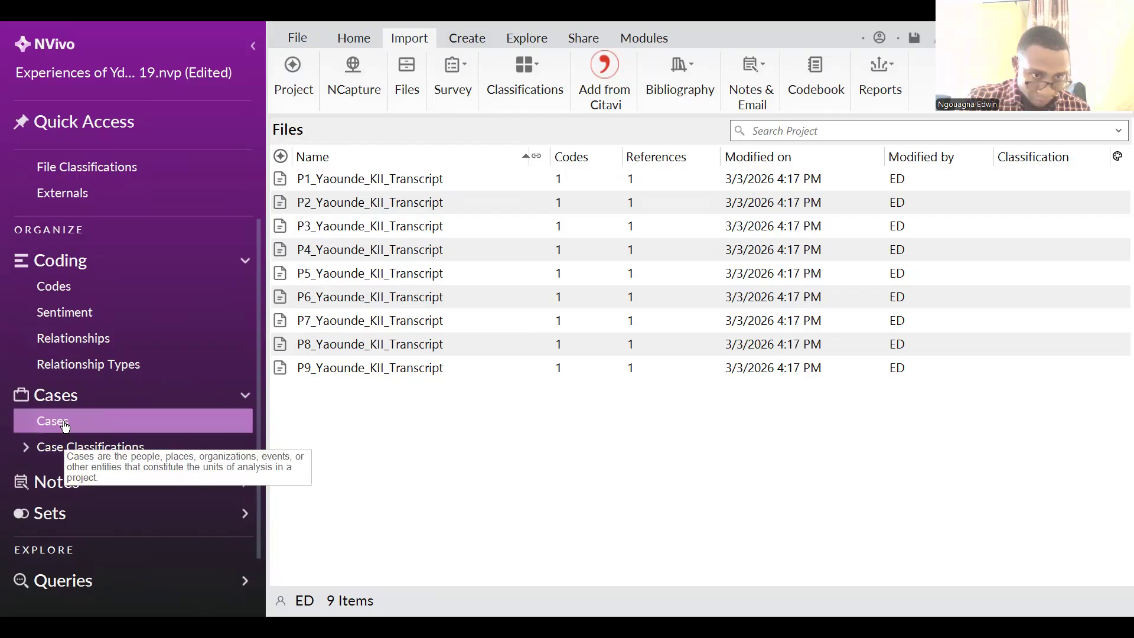
pyautogui.click(26, 449)
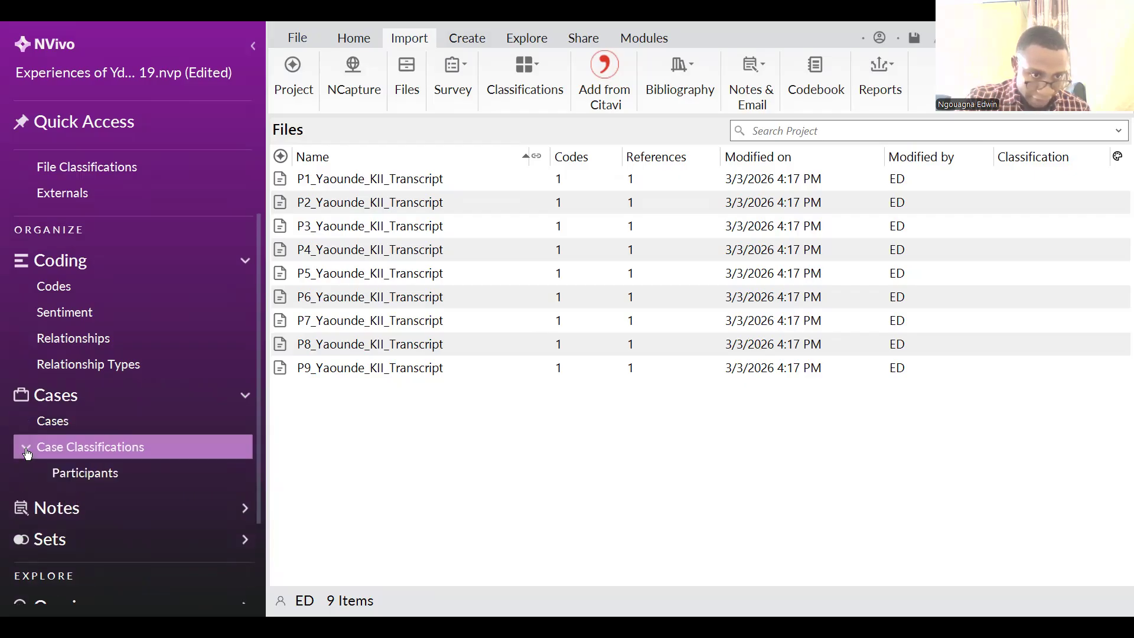
pyautogui.rightClick(93, 479)
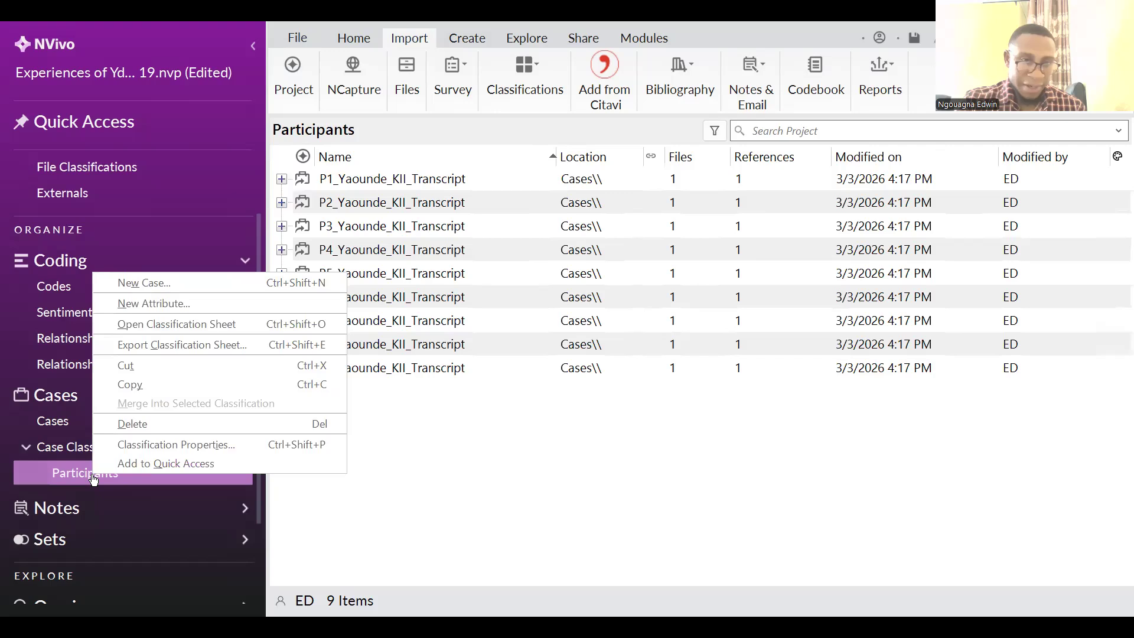
pyautogui.click(203, 302)
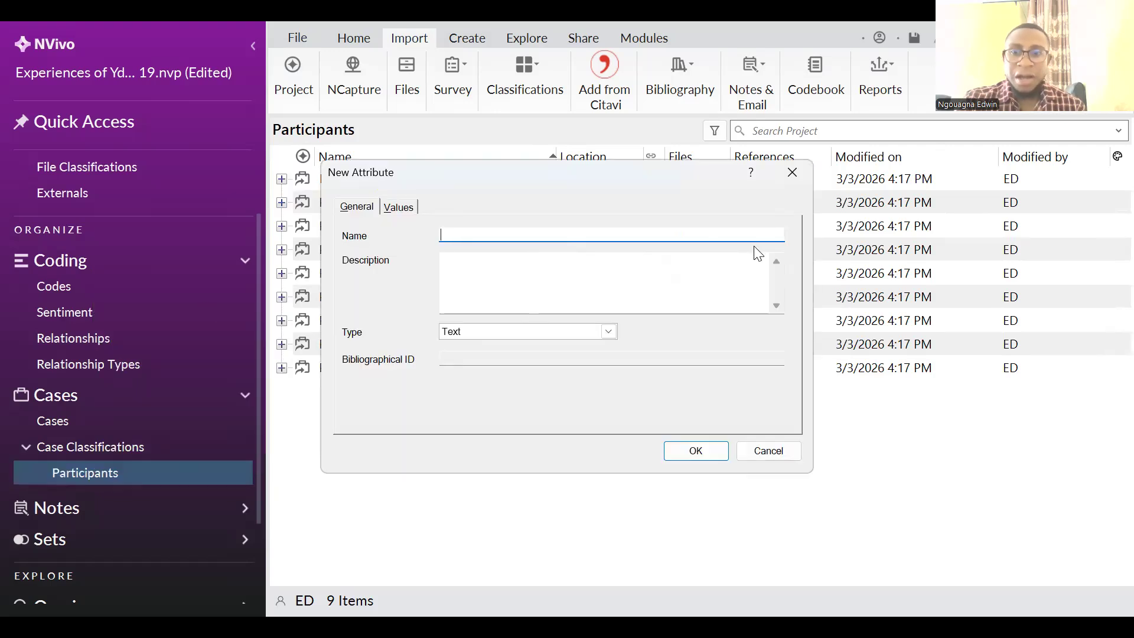
pyautogui.hotkey('alt', 'Tab')
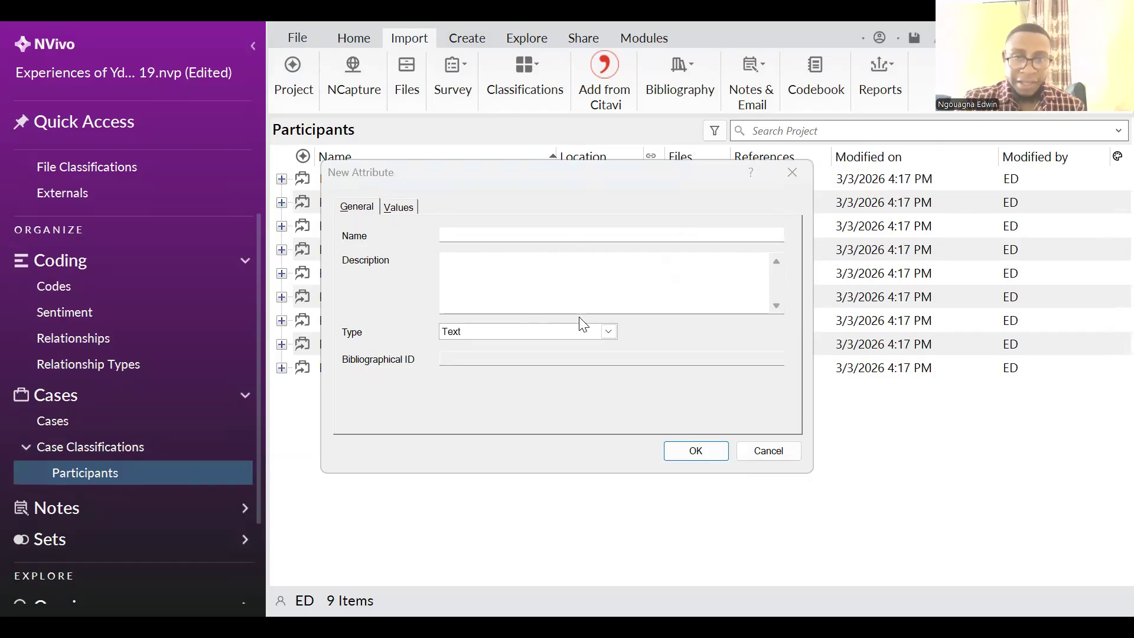
pyautogui.moveTo(587, 177); pyautogui.dragTo(593, 416)
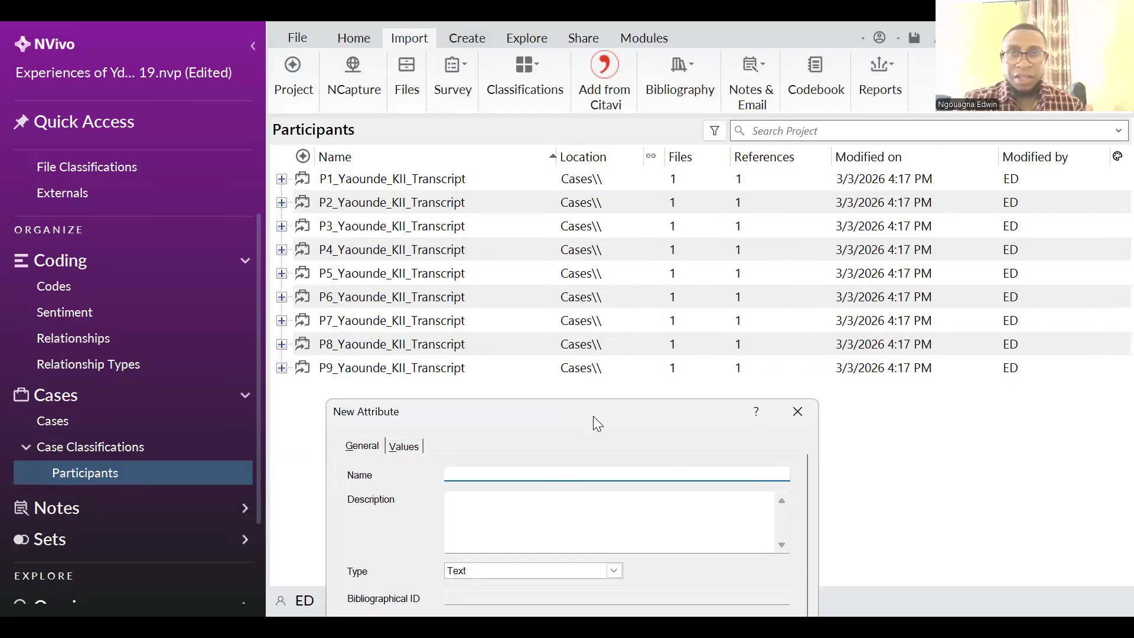
pyautogui.click(797, 411)
# Open the P1_Yaounde_KII_Transcript case and examine the participant's gender, age, location and occupation lines at the start of the interview
pyautogui.click(399, 187)
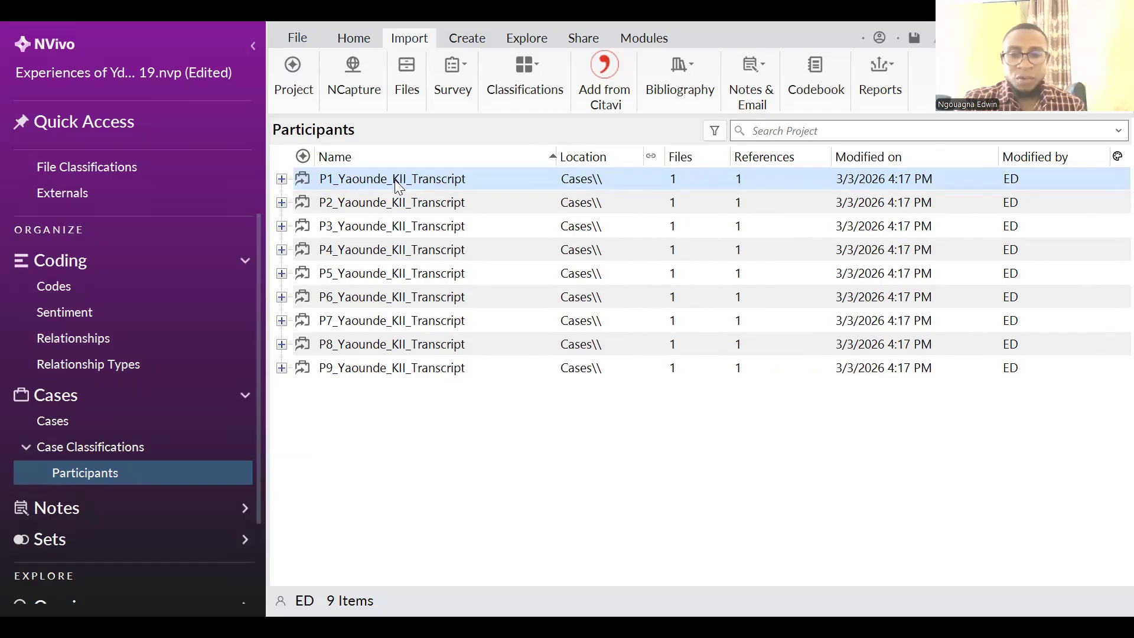
pyautogui.doubleClick(399, 185)
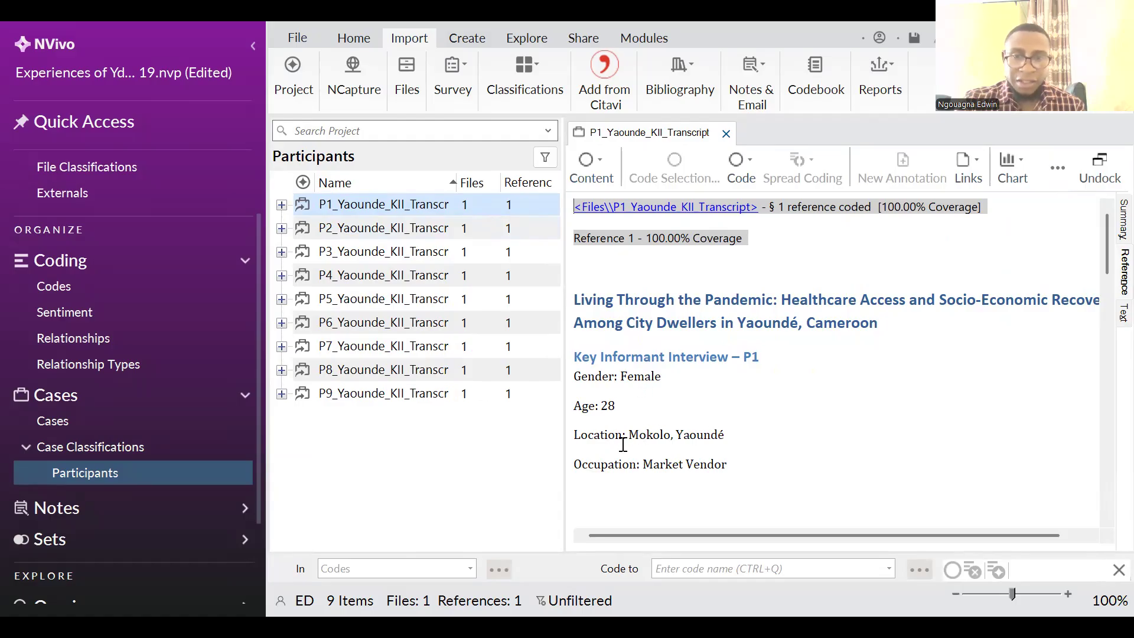
pyautogui.scroll(-3, 731, 432)
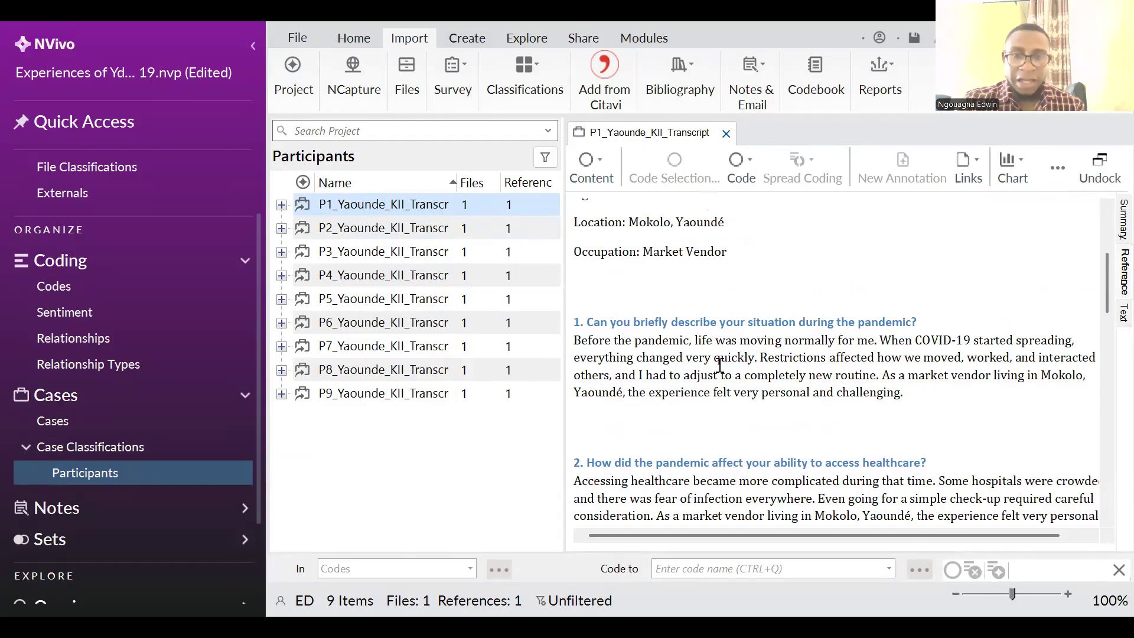
pyautogui.scroll(3, 723, 366)
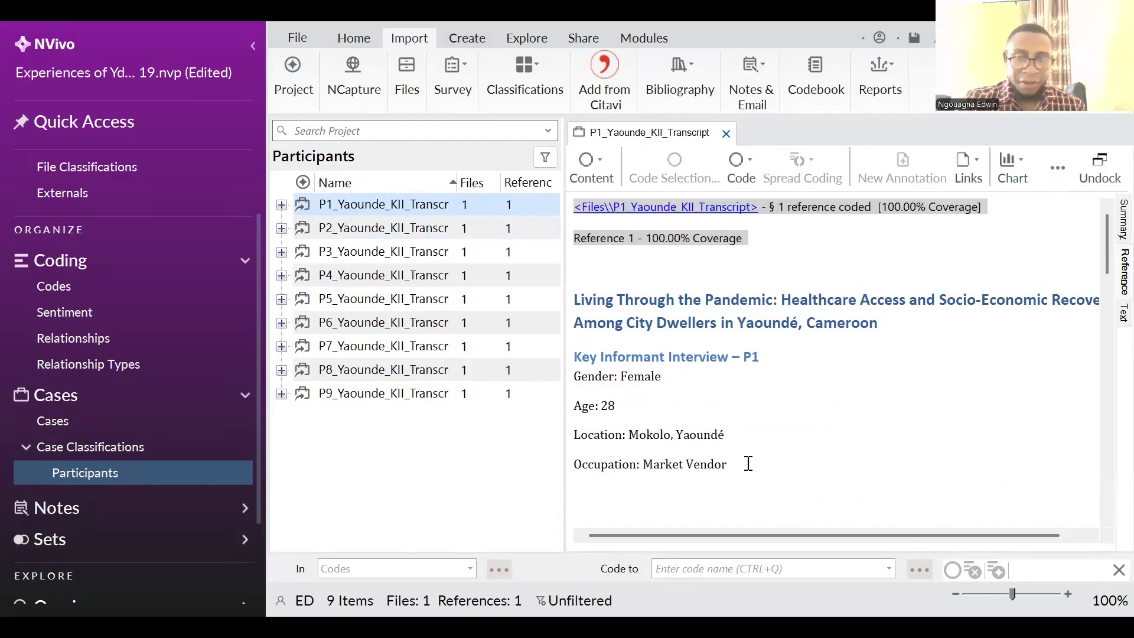
pyautogui.moveTo(738, 464); pyautogui.dragTo(573, 379)
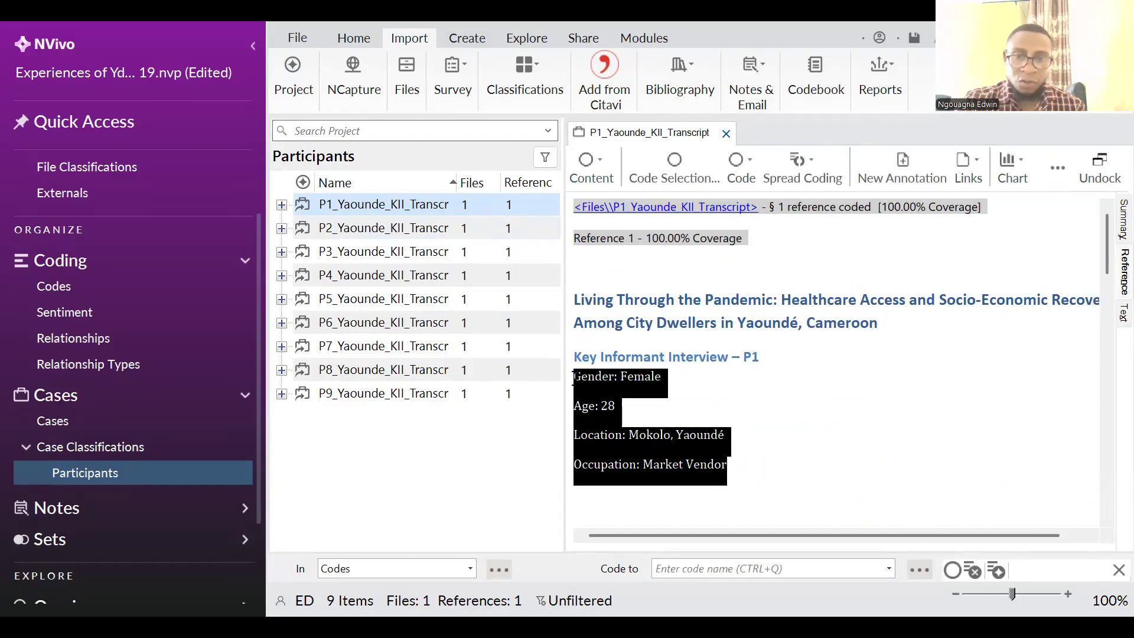
pyautogui.click(747, 415)
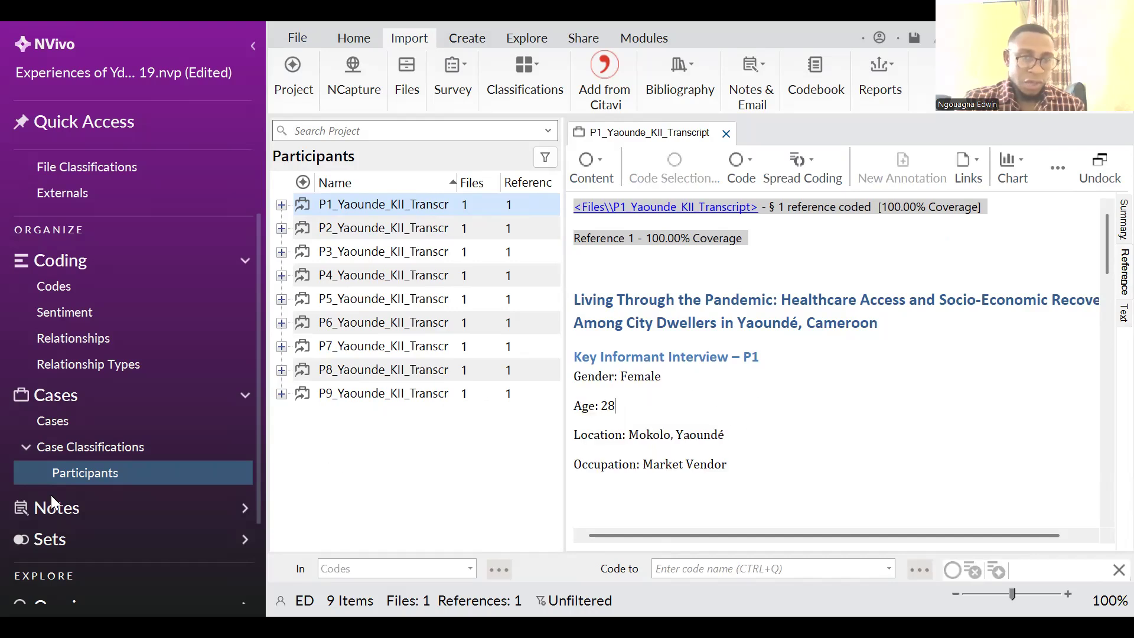
# Add a text attribute named Gender to the Participants classification and open its classification sheet
pyautogui.rightClick(105, 477)
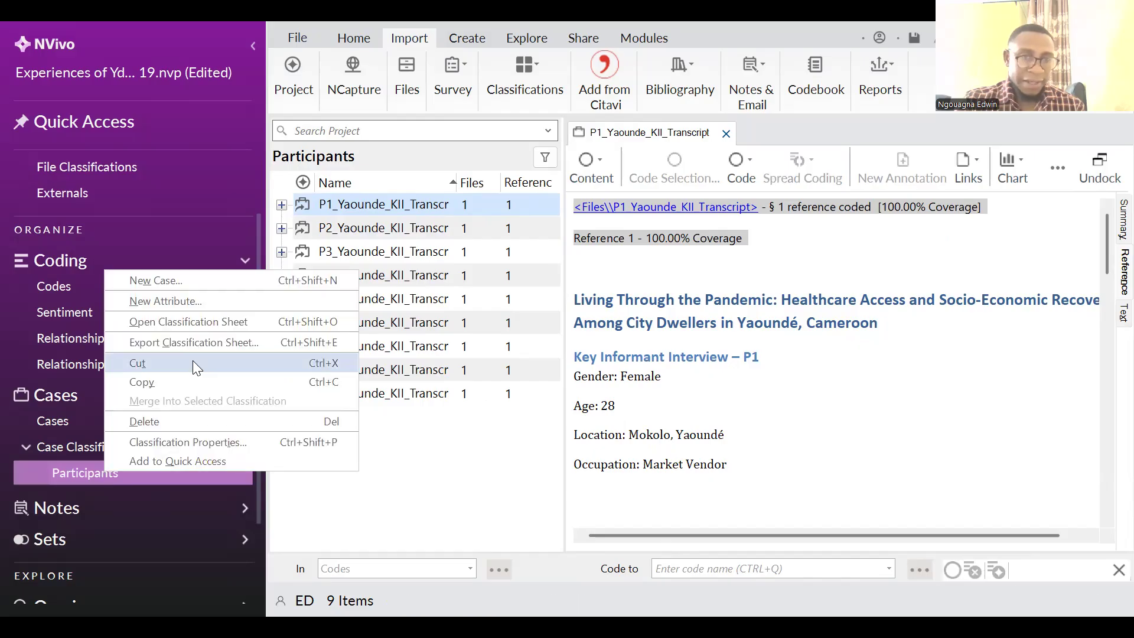
pyautogui.click(157, 295)
pyautogui.write('Gender')
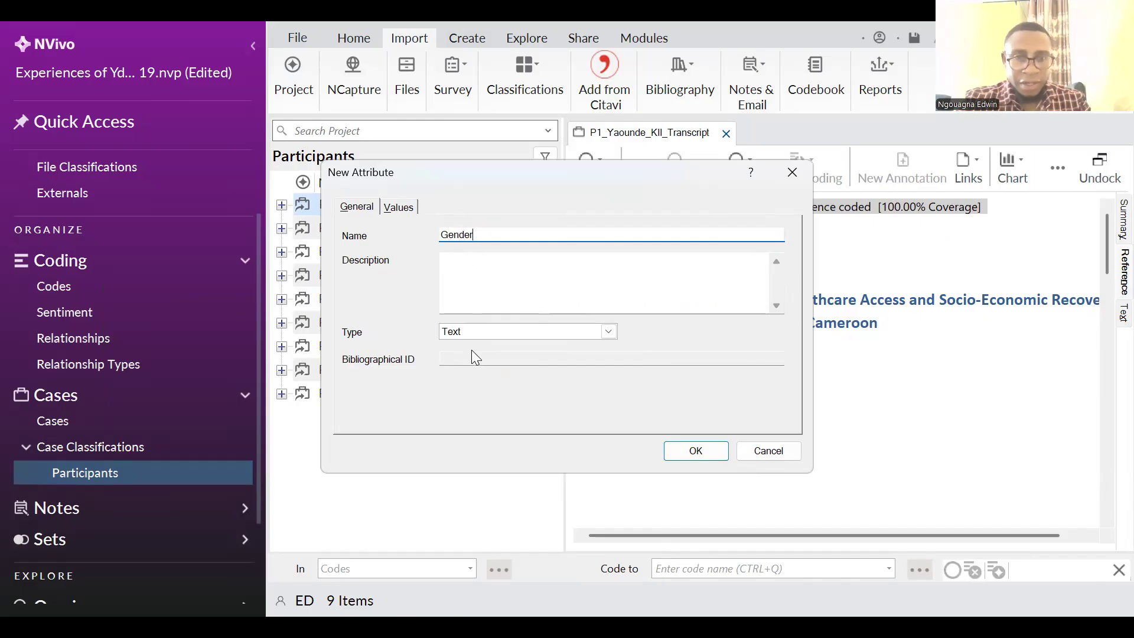
pyautogui.click(700, 452)
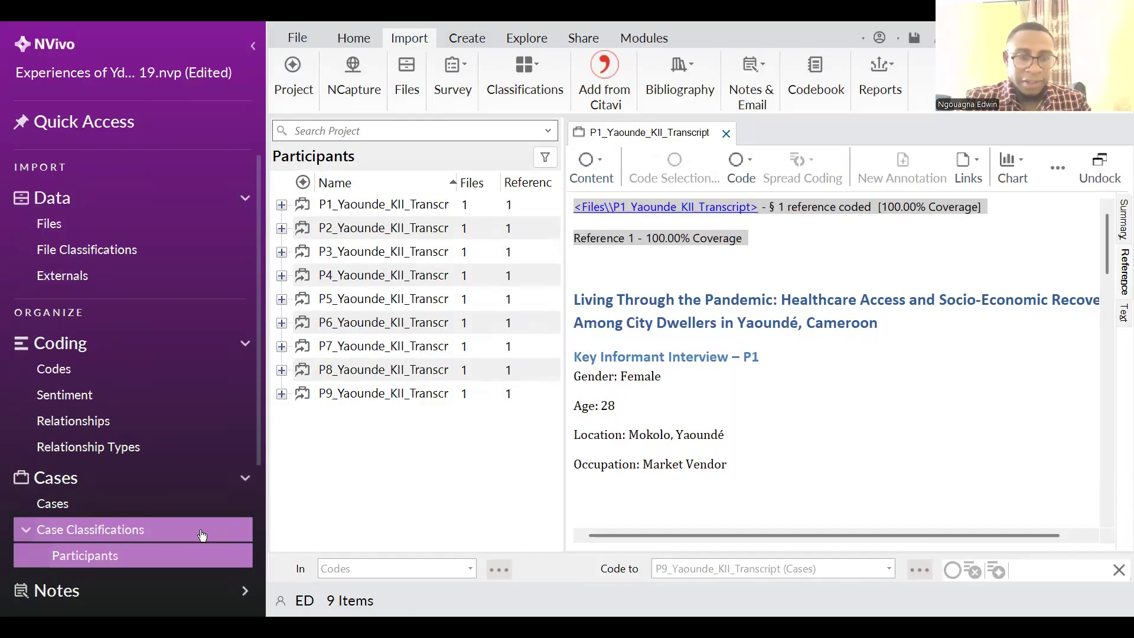
pyautogui.rightClick(111, 557)
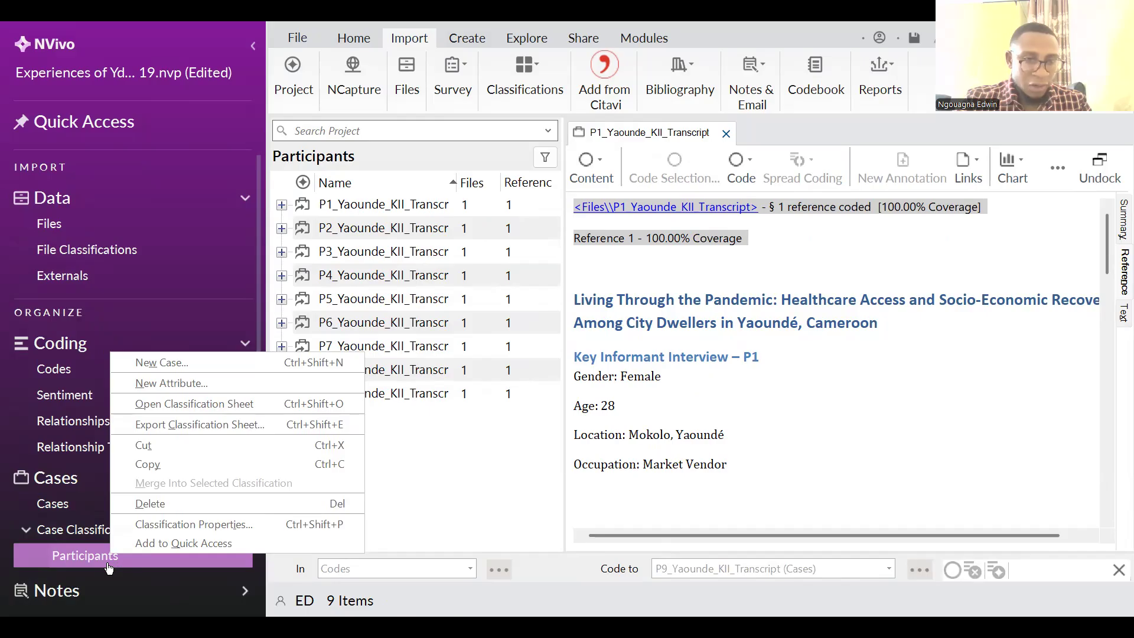
pyautogui.click(207, 408)
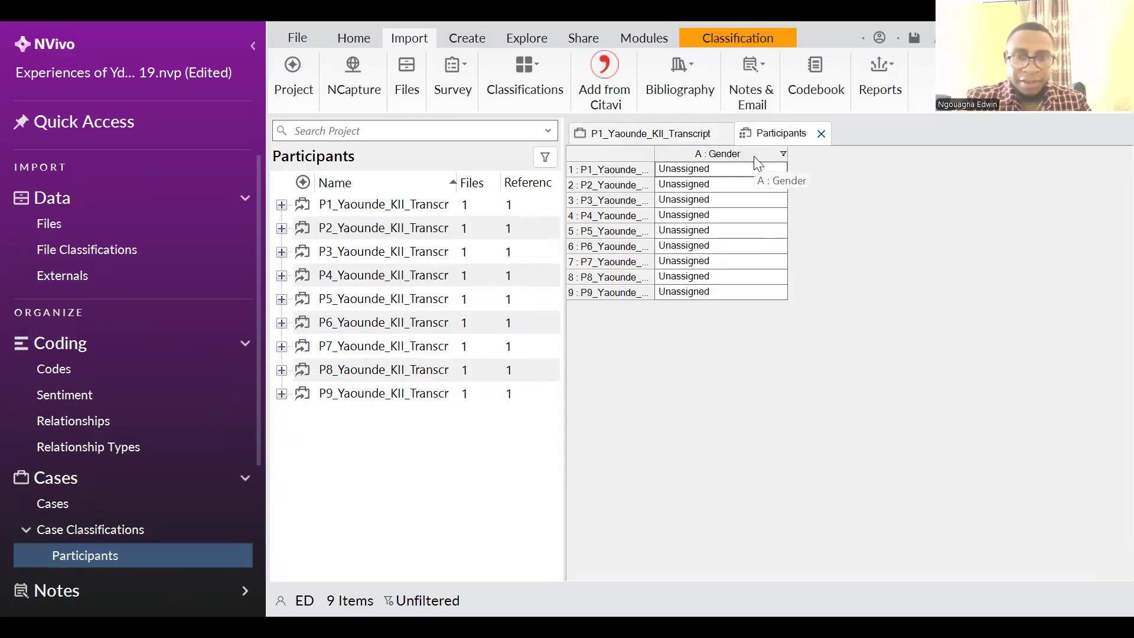
# Add an attribute named Age with the Integer type to the Participants classification
pyautogui.rightClick(127, 560)
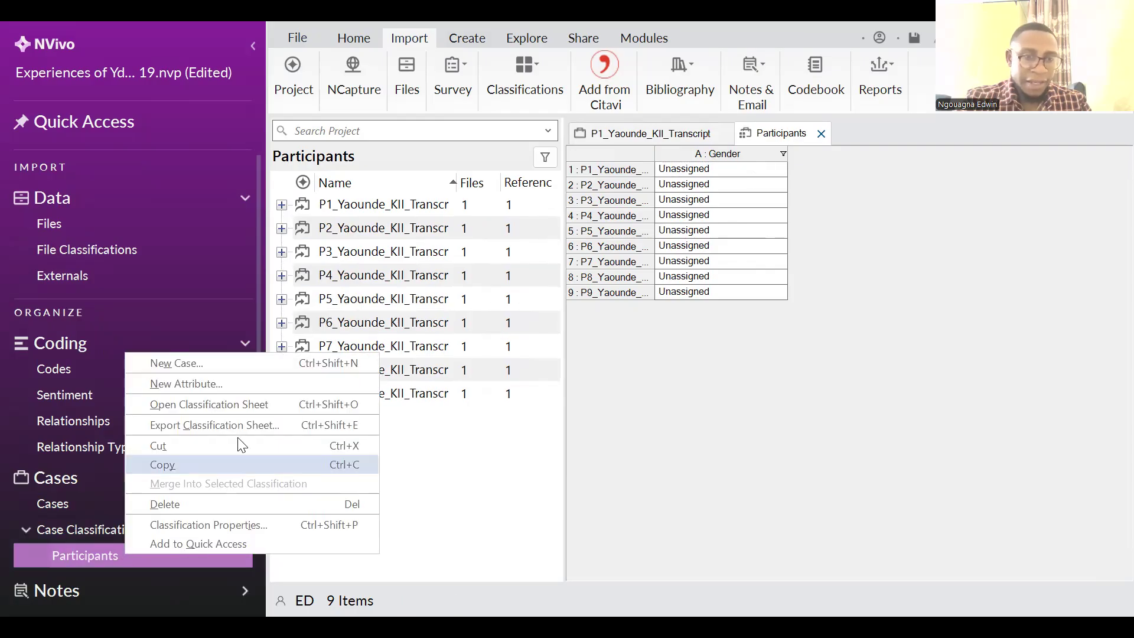
pyautogui.click(211, 383)
pyautogui.write('A')
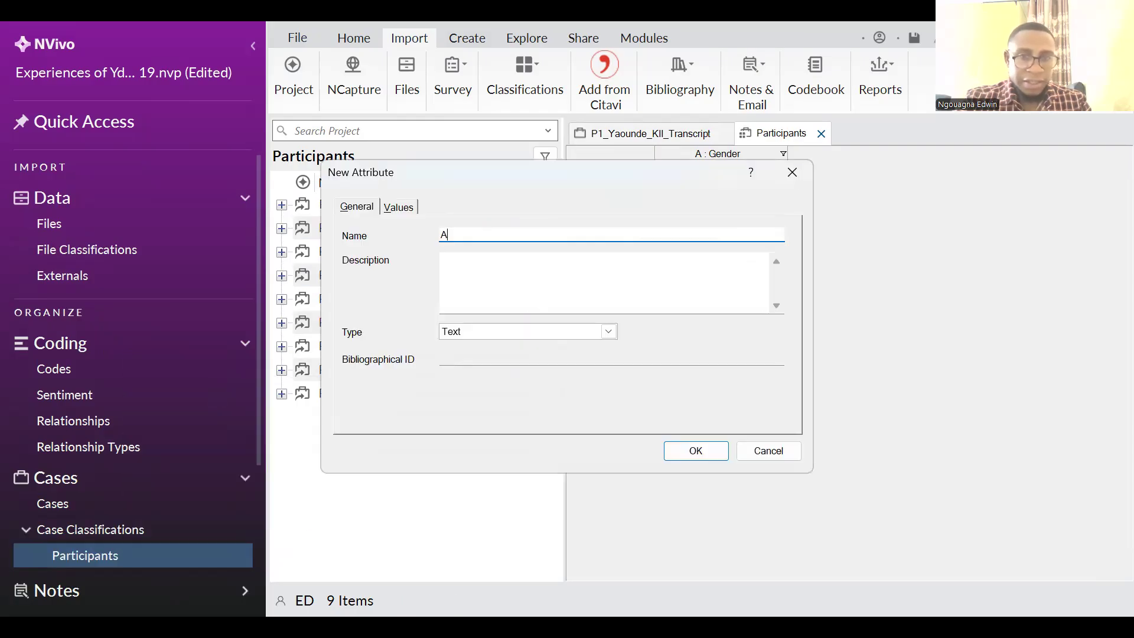
pyautogui.write('ge')
pyautogui.click(608, 331)
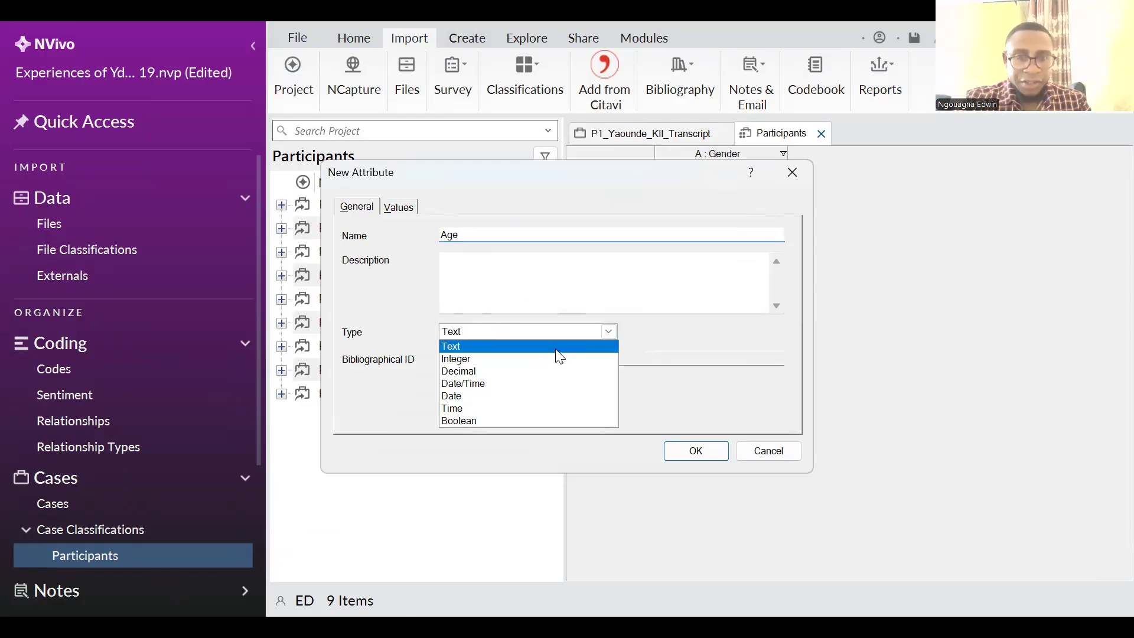
pyautogui.click(503, 359)
pyautogui.click(703, 453)
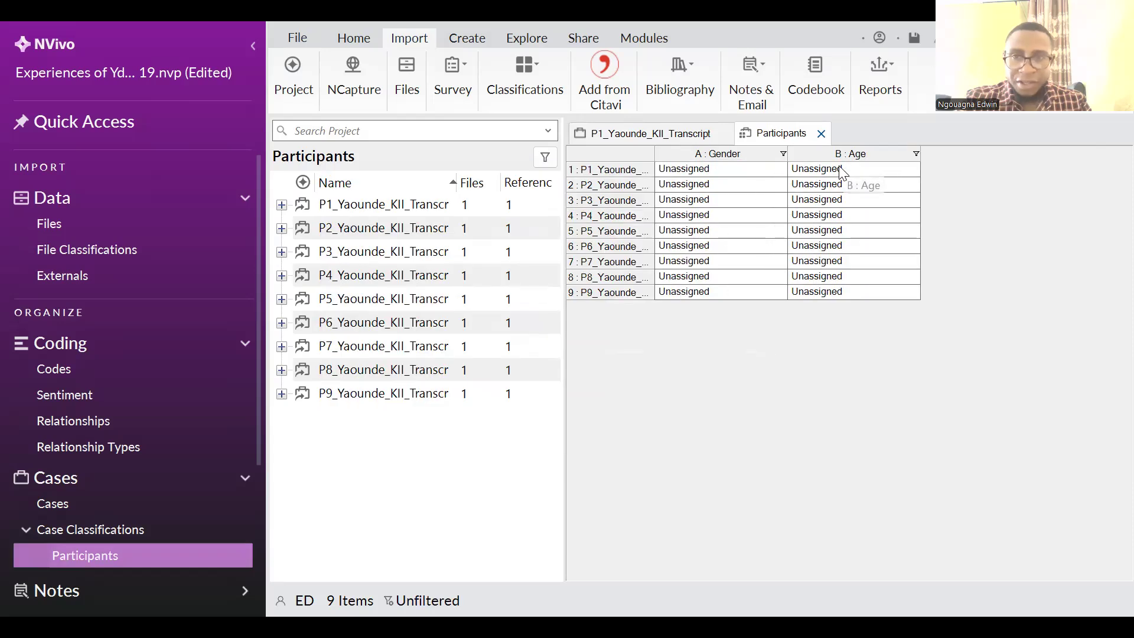
# Add a text attribute named Location to the Participants classification
pyautogui.rightClick(152, 554)
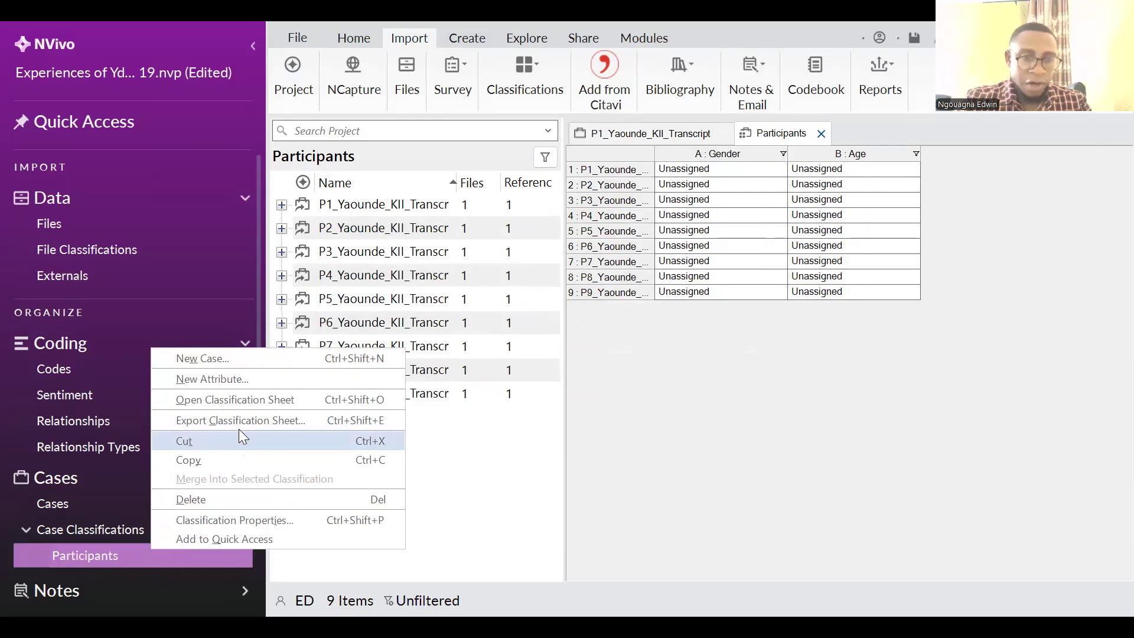
pyautogui.click(243, 381)
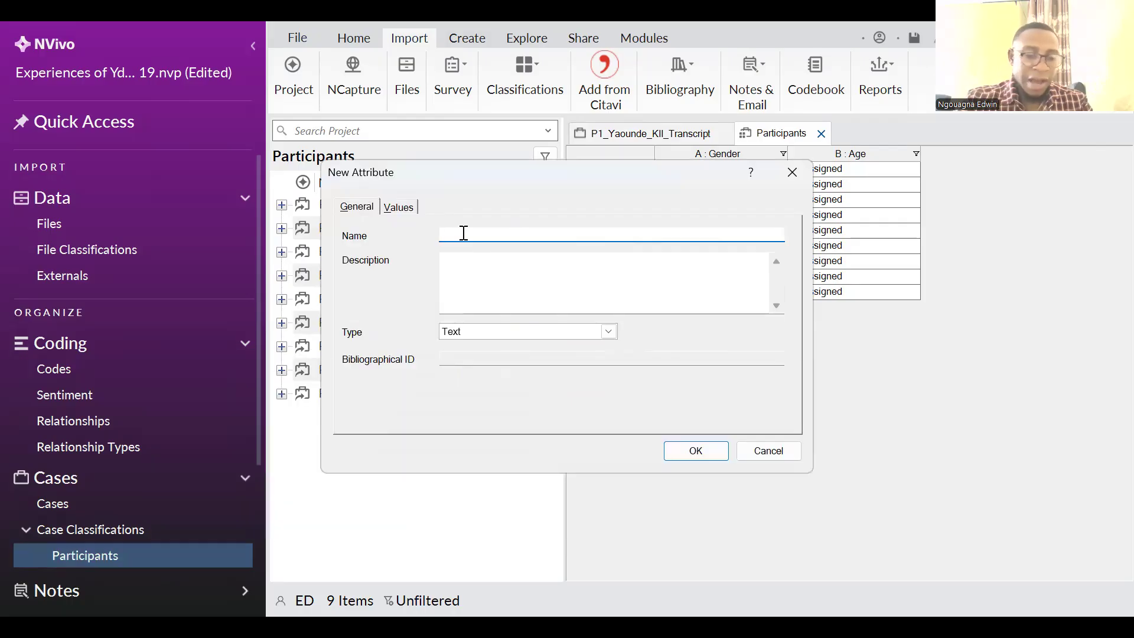
pyautogui.write('Loc')
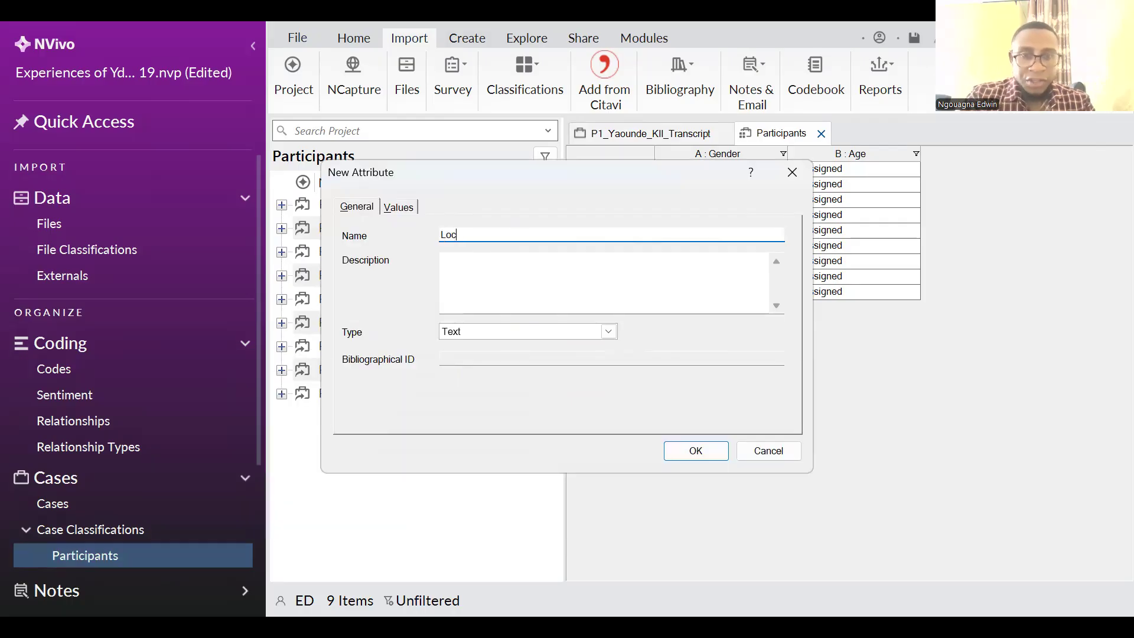
pyautogui.write('ation')
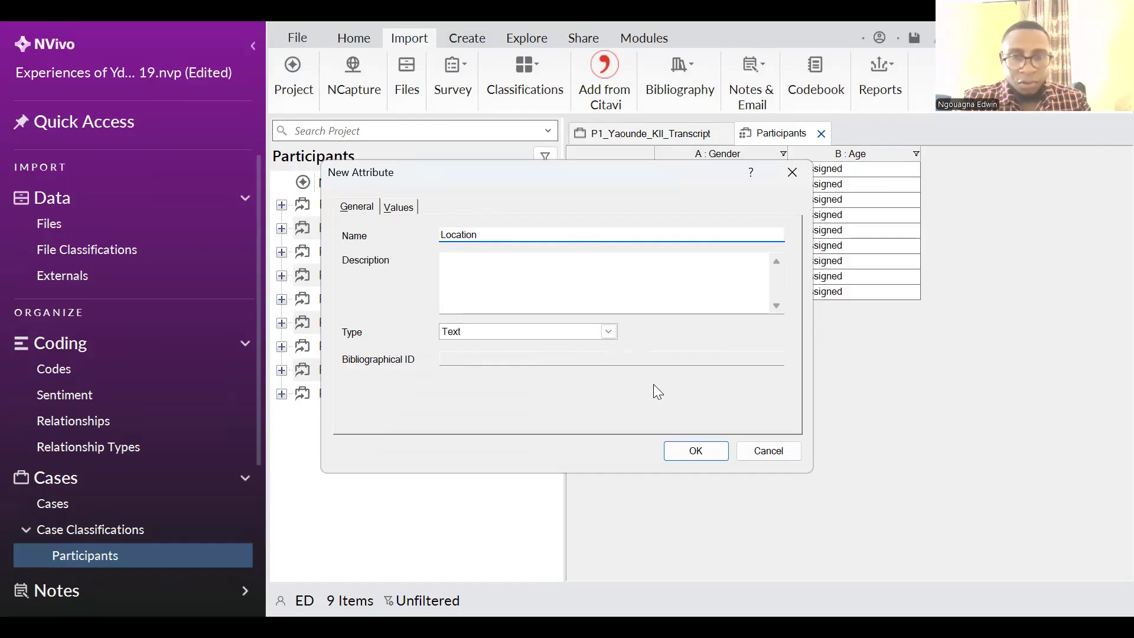
pyautogui.click(691, 451)
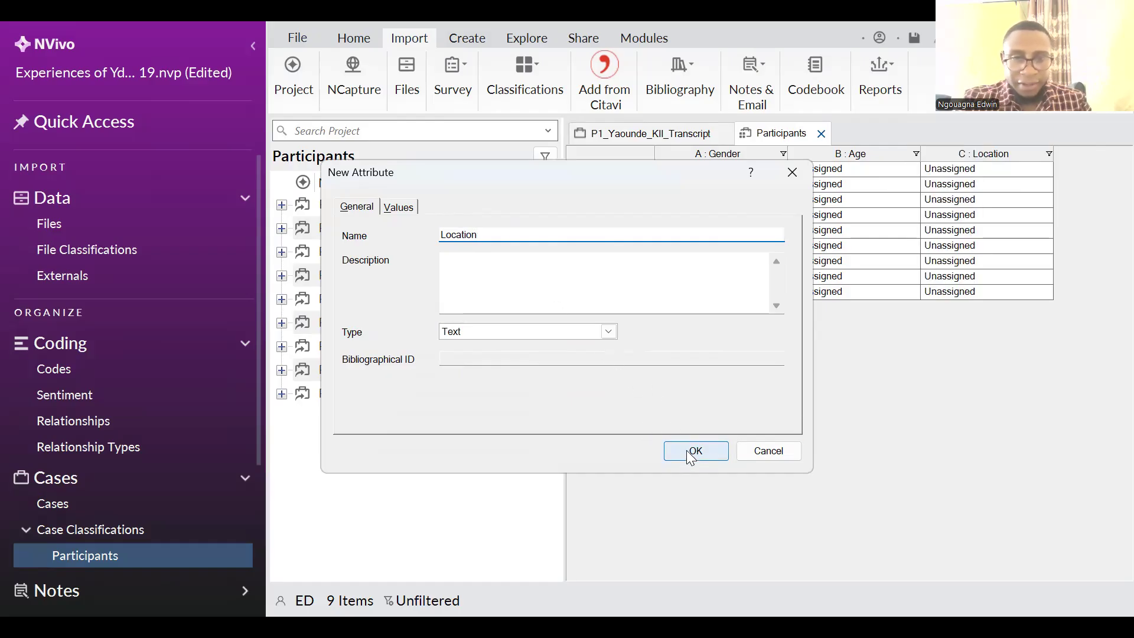
# Add a text attribute named Occupation to the Participants classification
pyautogui.rightClick(176, 556)
pyautogui.click(252, 382)
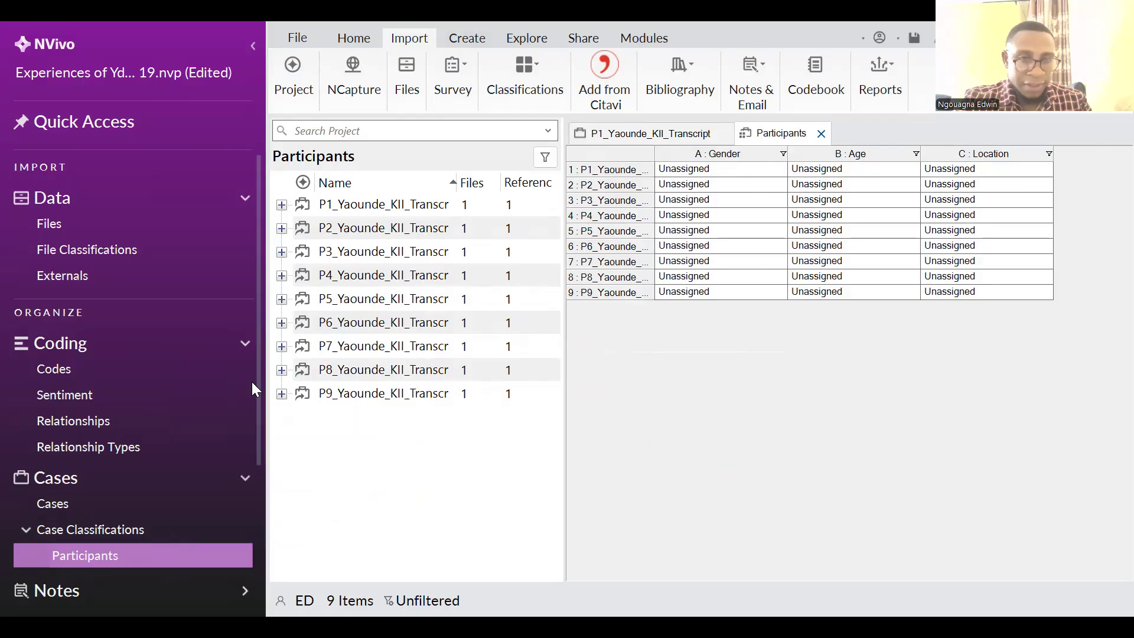
pyautogui.write('Occupation')
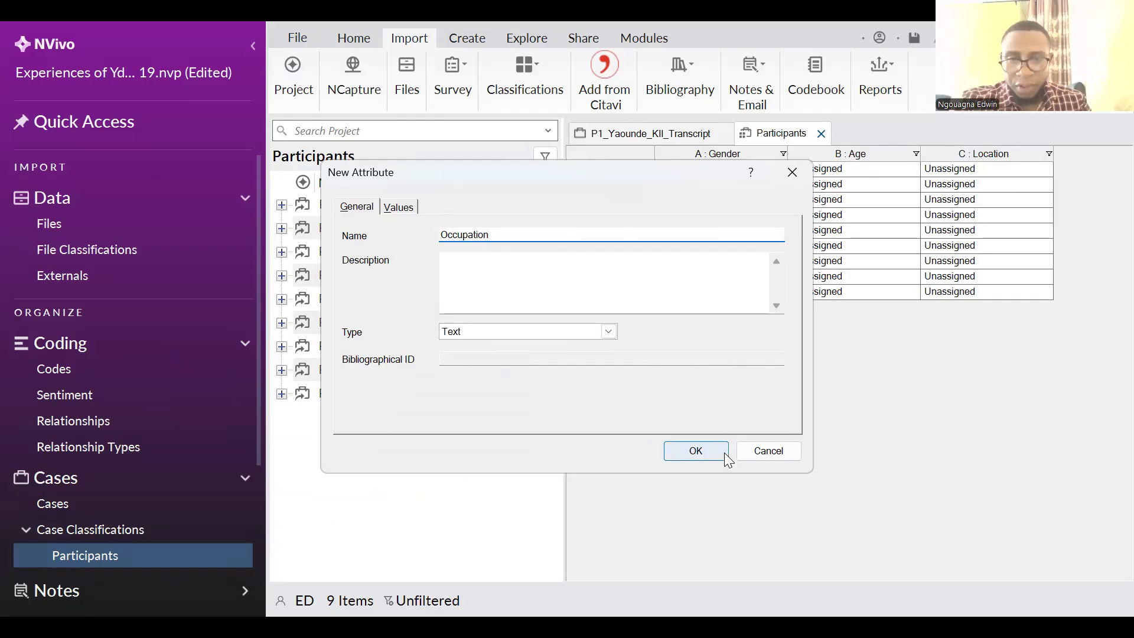
pyautogui.click(700, 452)
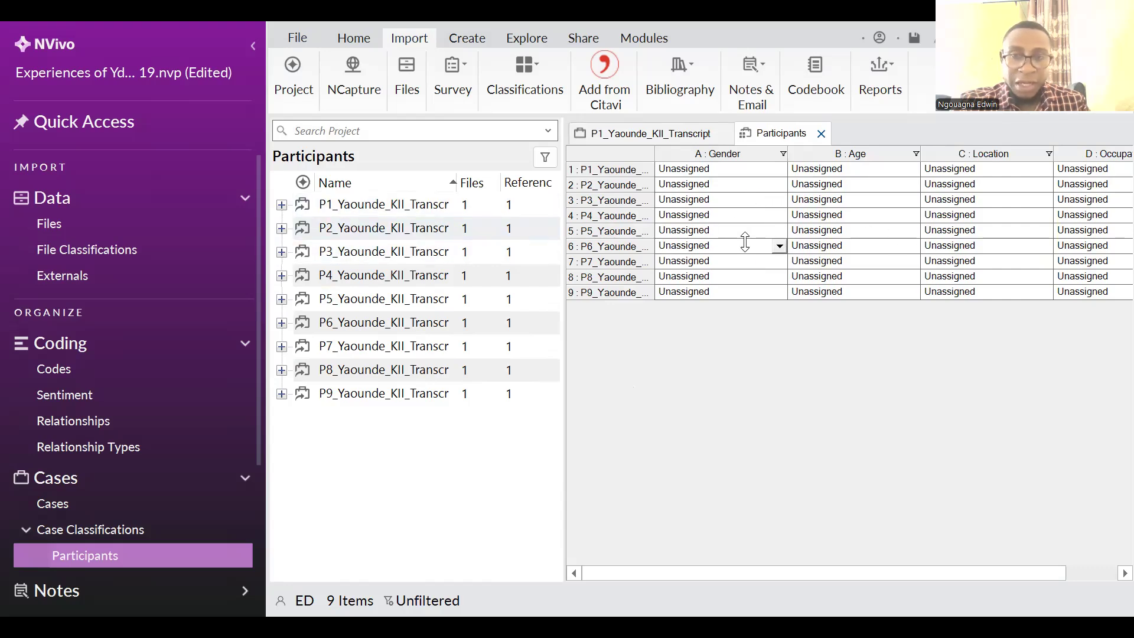
# Close the Participants classification sheet and open it again from the Participants classification
pyautogui.rightClick(384, 205)
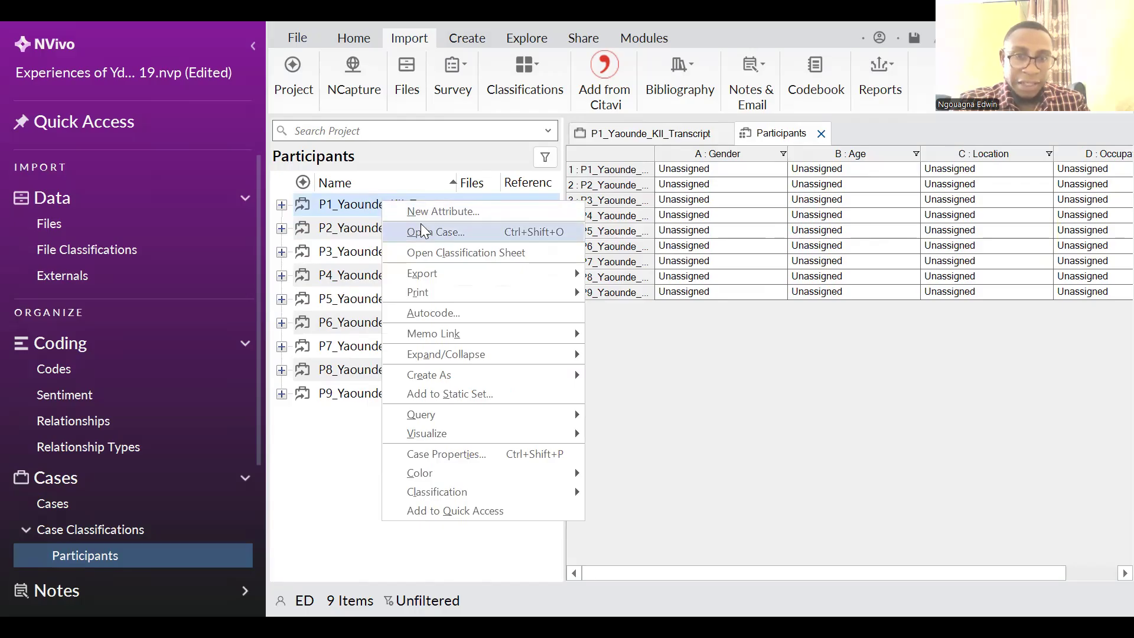
pyautogui.click(450, 211)
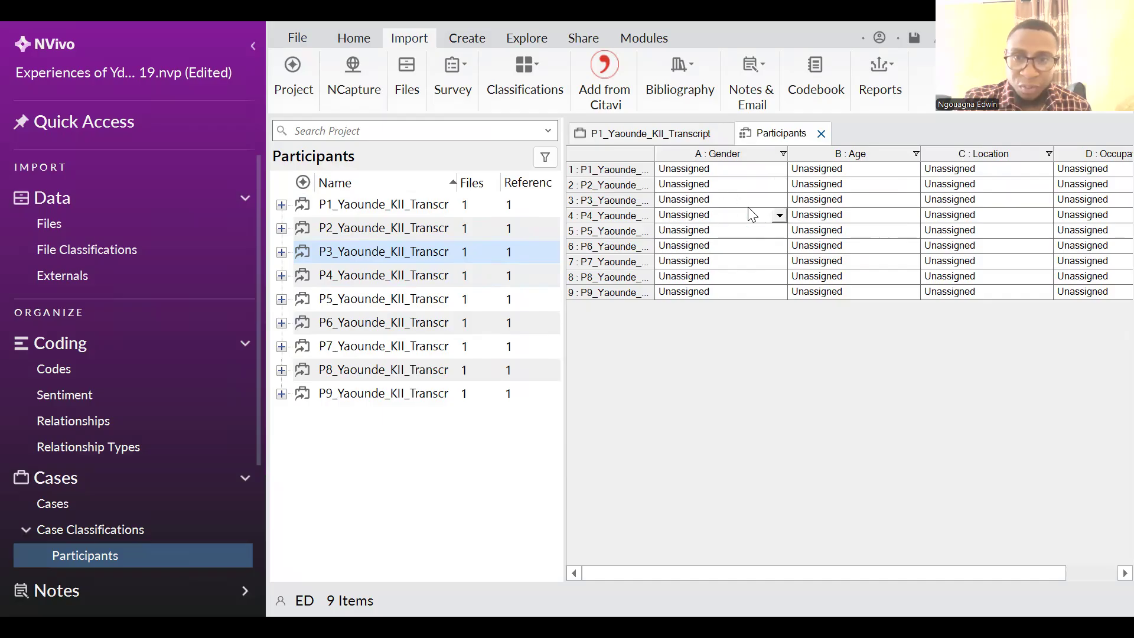
pyautogui.click(821, 134)
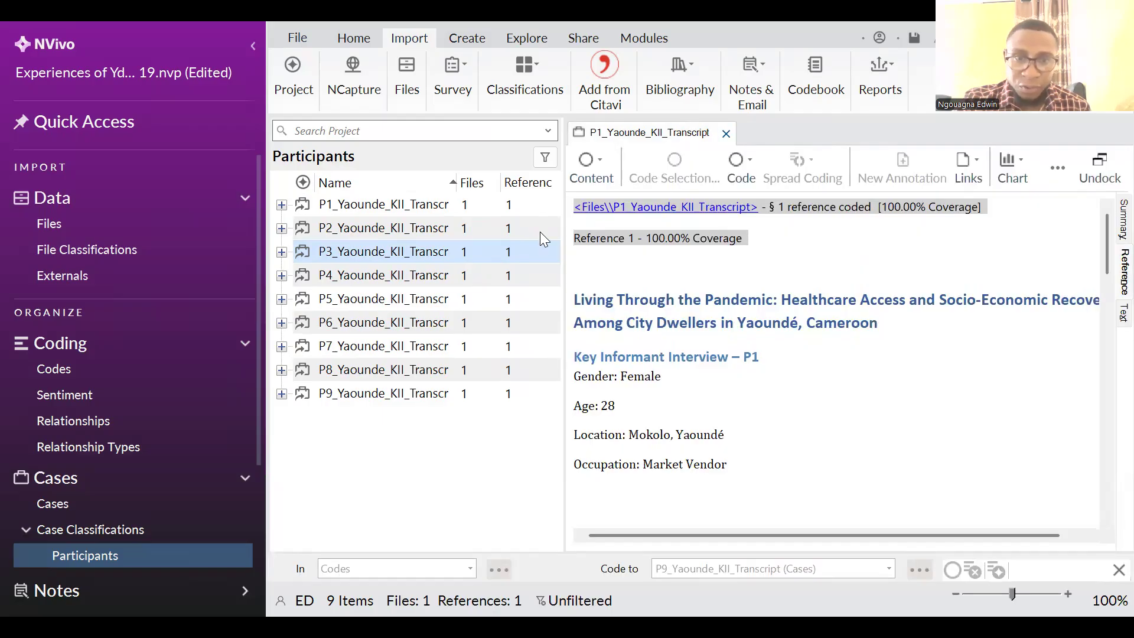
pyautogui.rightClick(104, 555)
pyautogui.click(206, 408)
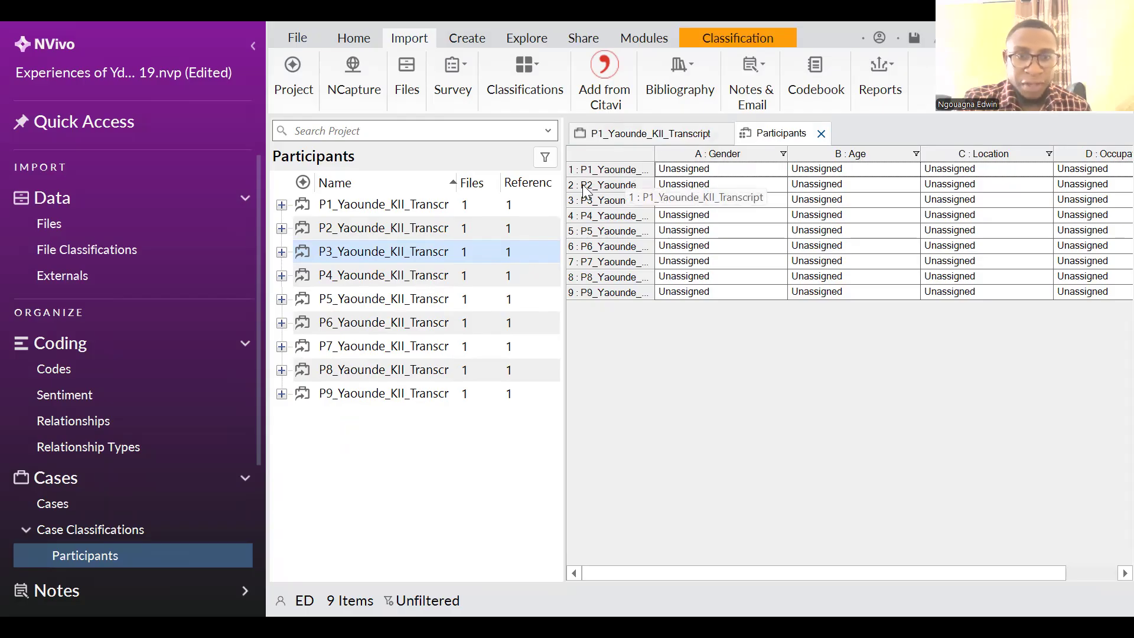
# Check the P1 transcript's participant details and enter gender F and age 28 for P1 in the Participants classification sheet
pyautogui.click(642, 139)
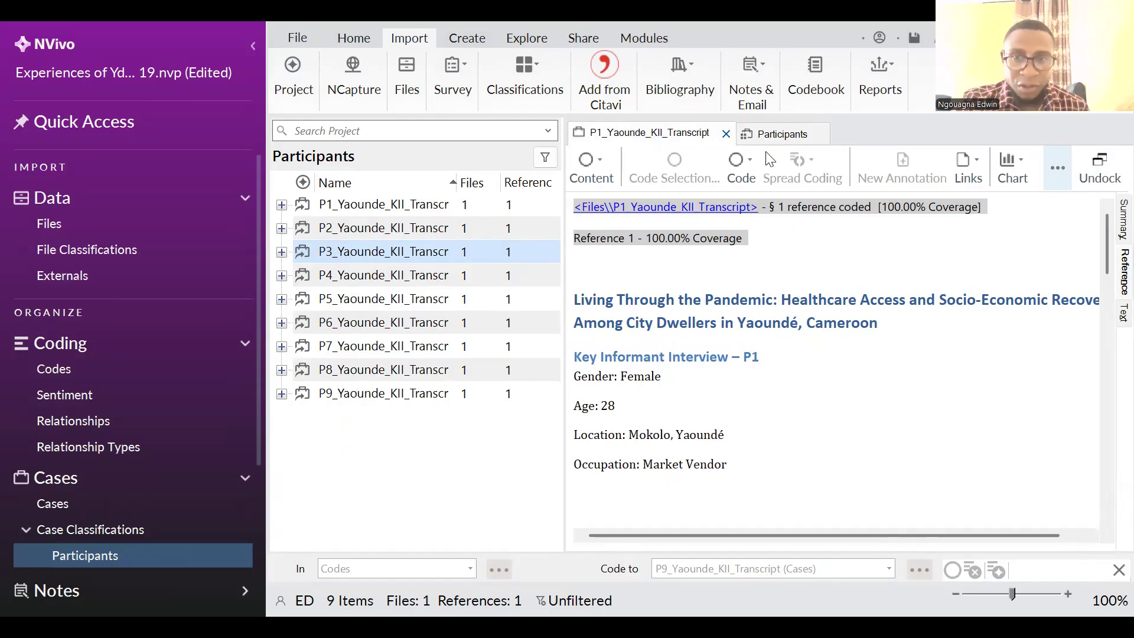
pyautogui.click(771, 134)
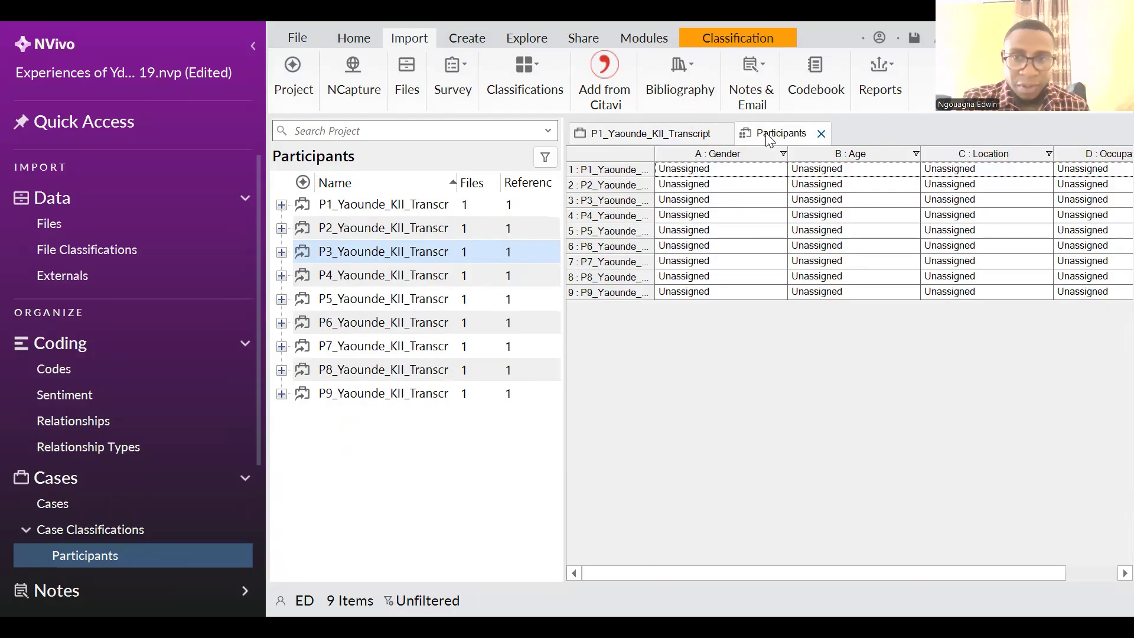
pyautogui.click(758, 171)
pyautogui.click(754, 168)
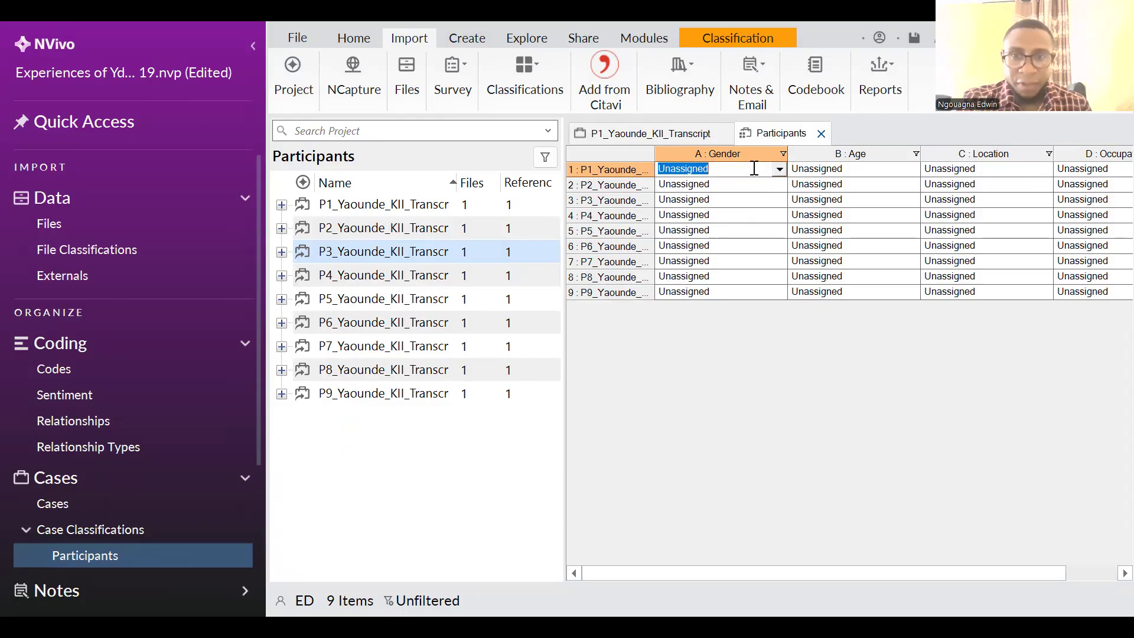
pyautogui.write('F')
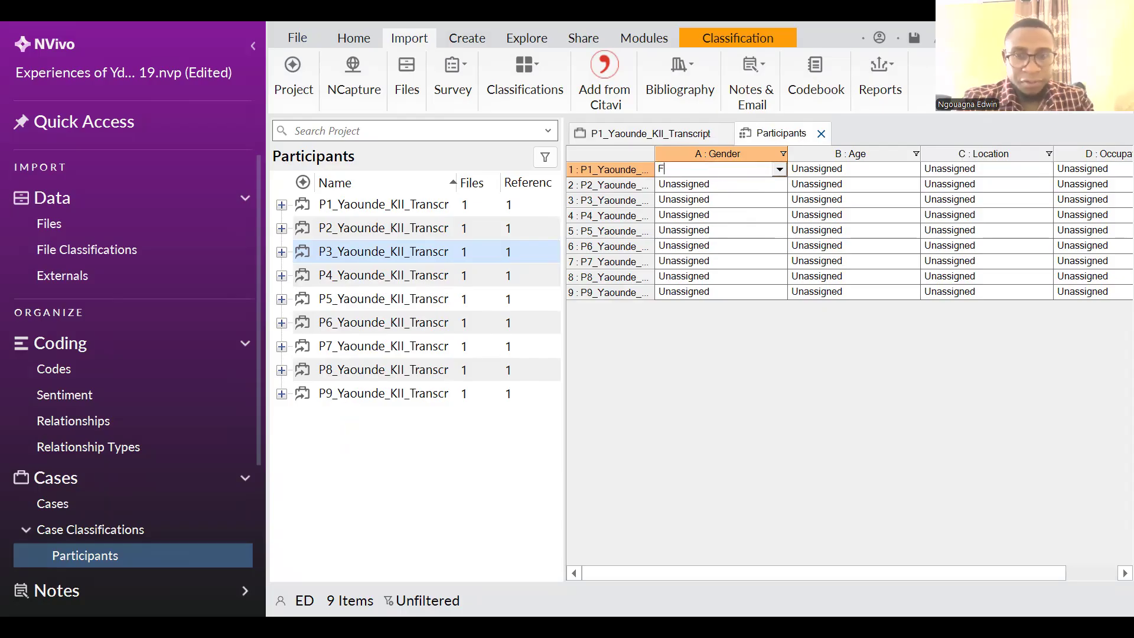
pyautogui.click(849, 171)
pyautogui.write('28')
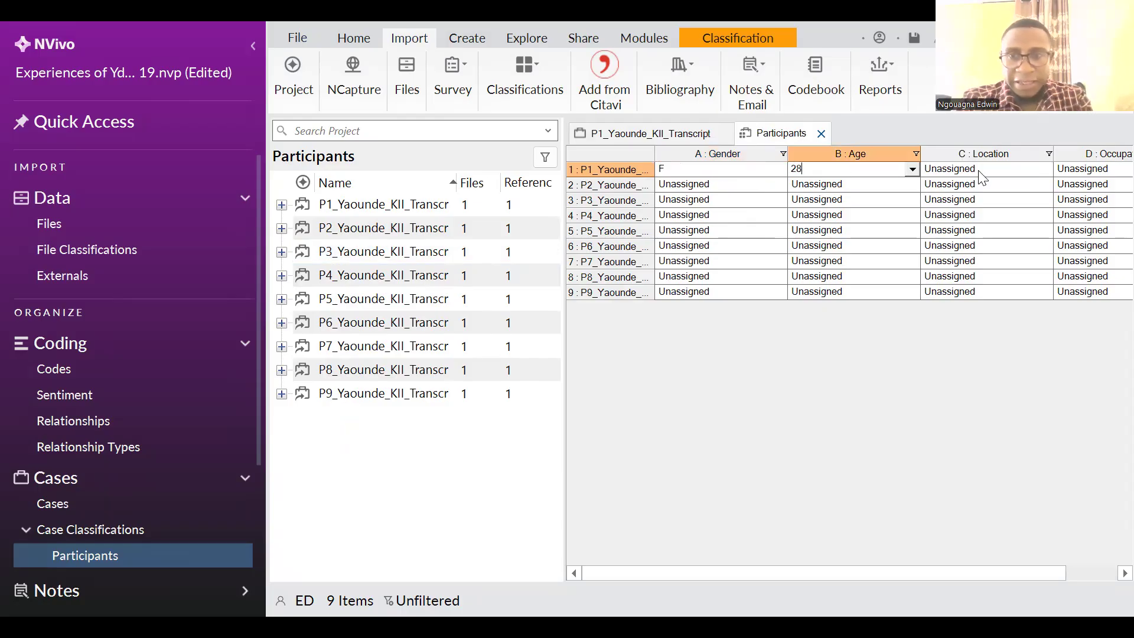
# Enter the location Mokolo and the occupation Market vendor for P1 in the Participants classification sheet
pyautogui.click(990, 171)
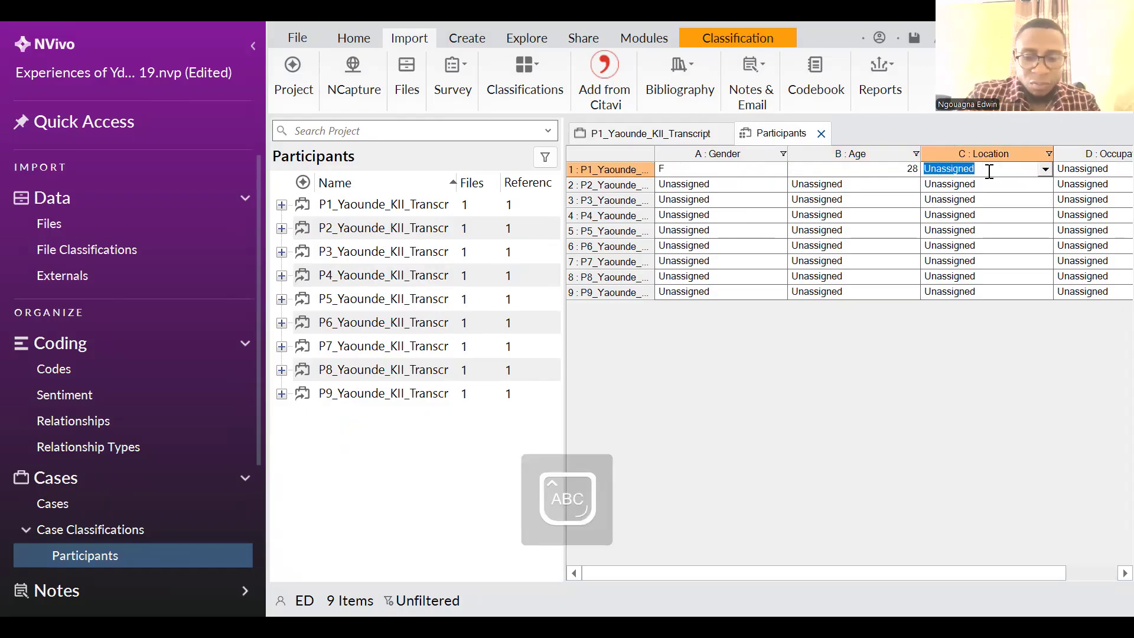
pyautogui.write('Mokolo')
pyautogui.click(1100, 167)
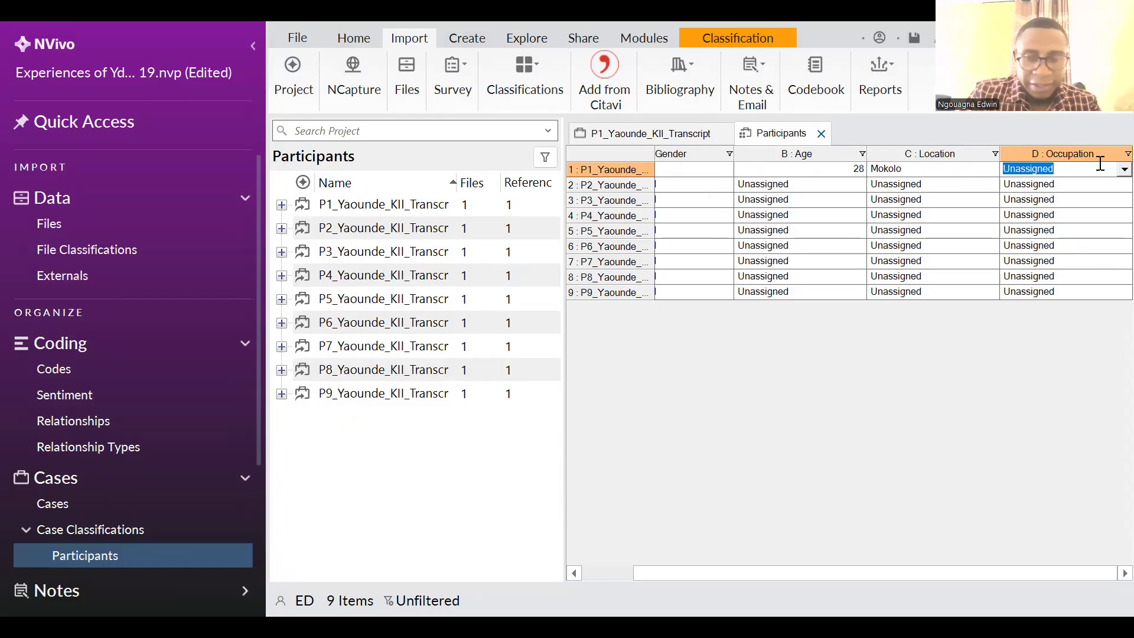
pyautogui.write('Ms')
pyautogui.press('BackSpace')
pyautogui.write('arket vendor')
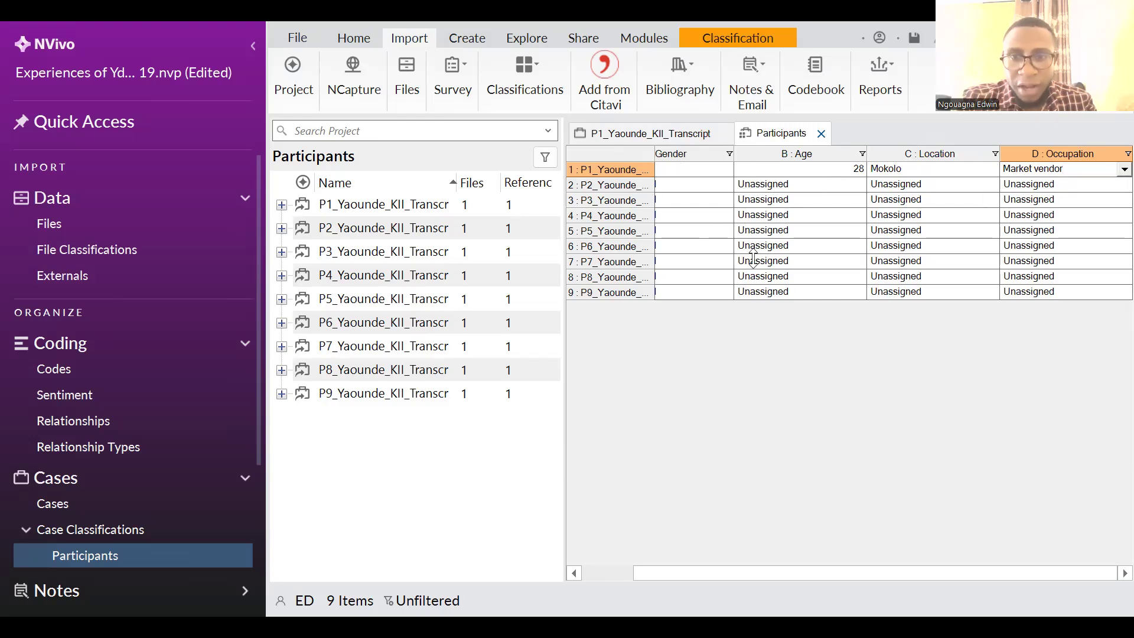
pyautogui.click(690, 200)
pyautogui.press('Up')
pyautogui.press('Up')
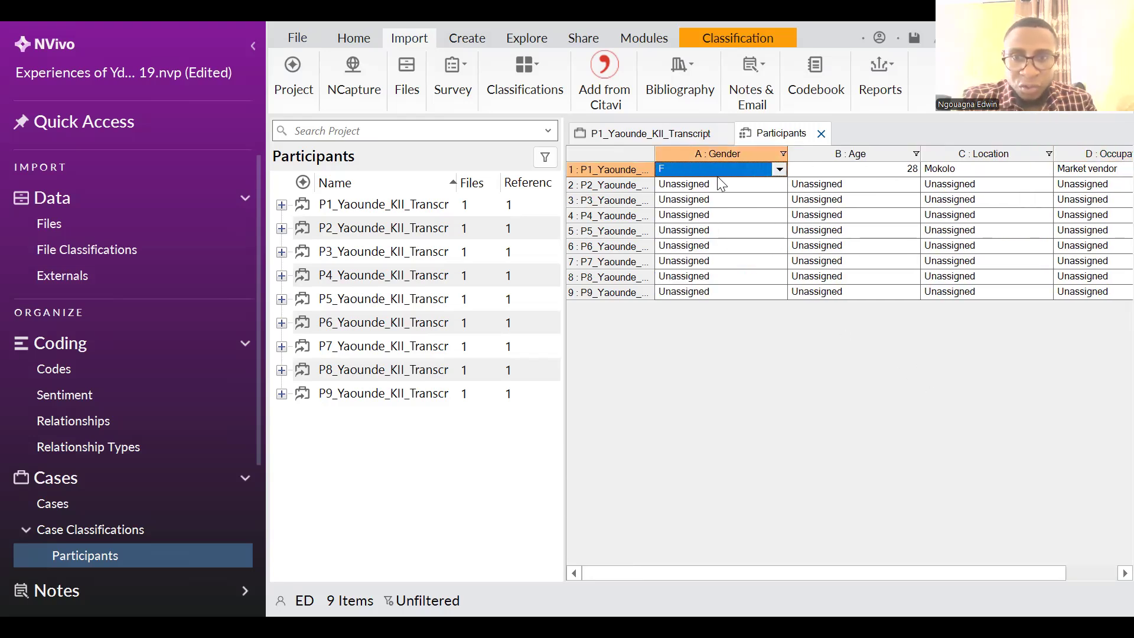
# Check the P2 transcript's participant details and enter gender M and age 35 for P2 in the Participants classification sheet
pyautogui.click(373, 228)
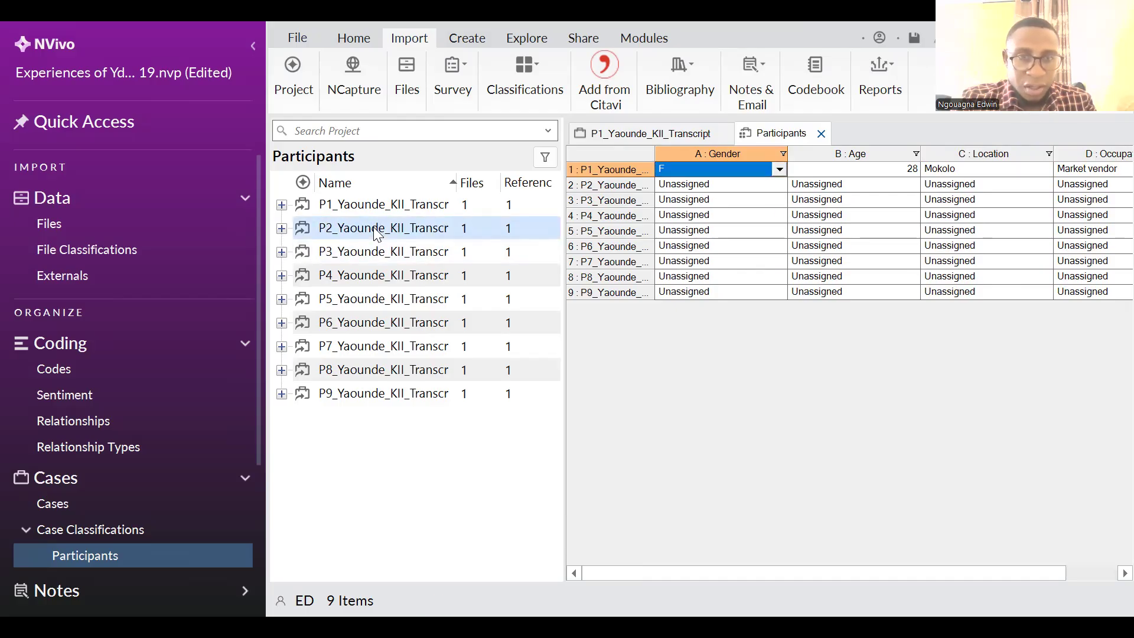
pyautogui.doubleClick(373, 228)
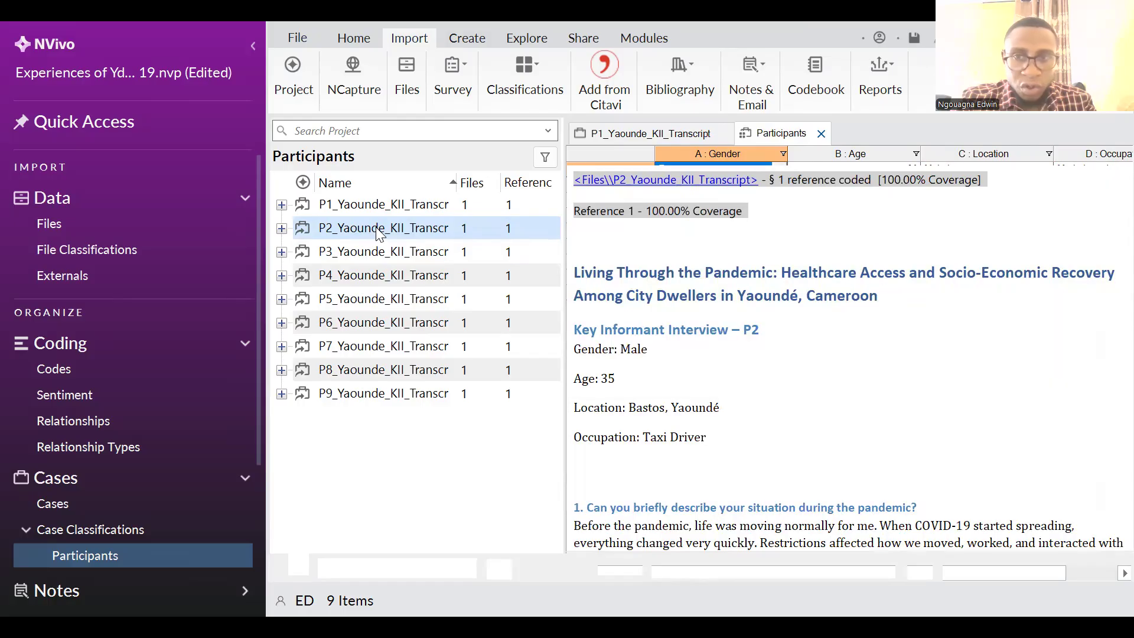
pyautogui.scroll(-1, 744, 366)
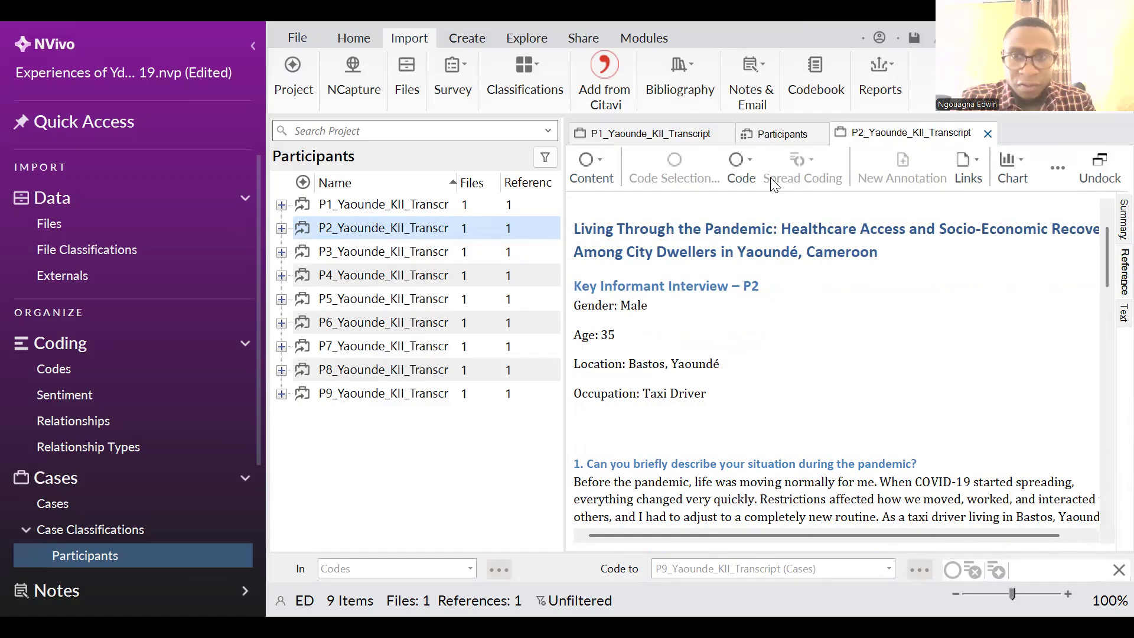
pyautogui.click(776, 135)
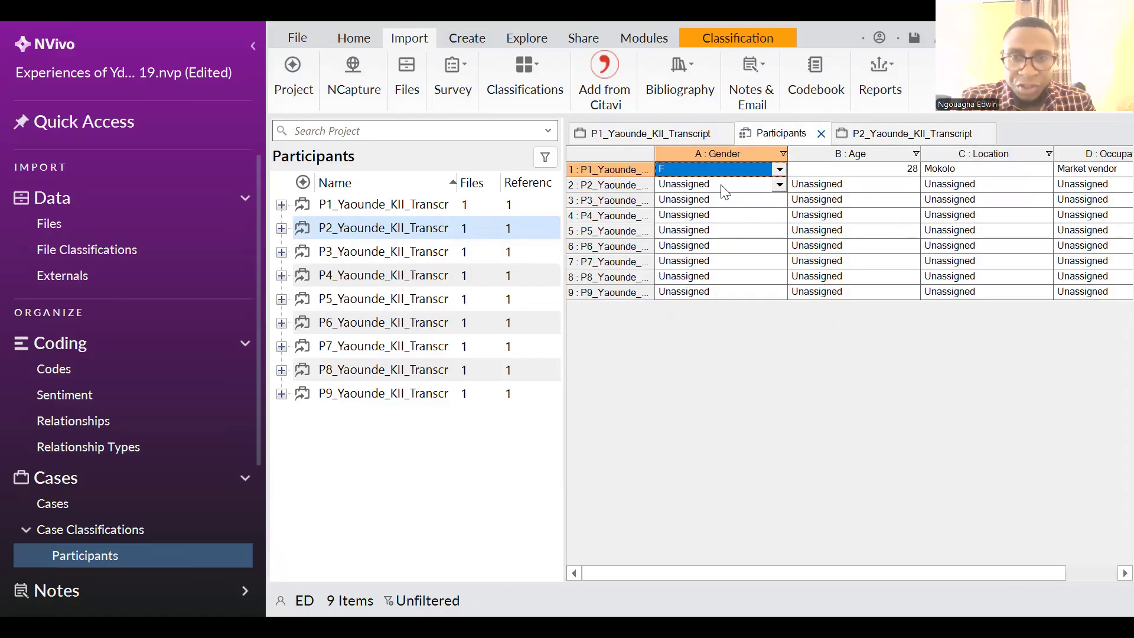
pyautogui.click(730, 184)
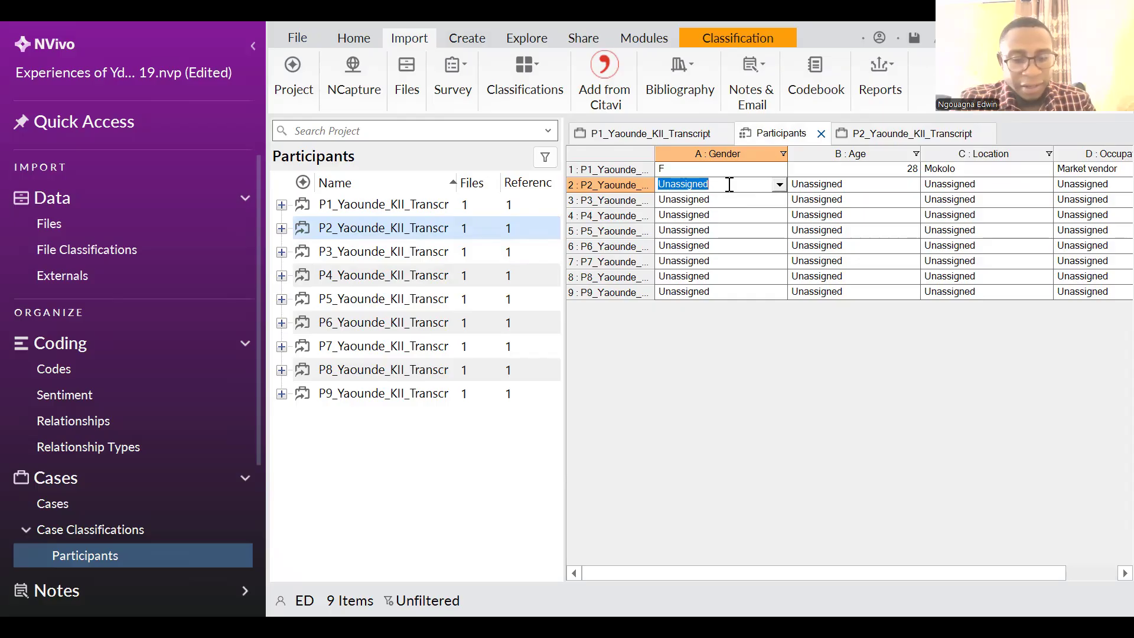
pyautogui.write('M')
pyautogui.click(848, 188)
pyautogui.write('35')
# Enter the location Bastos and the occupation Taxi driver for P2 in the Participants classification sheet
pyautogui.click(966, 187)
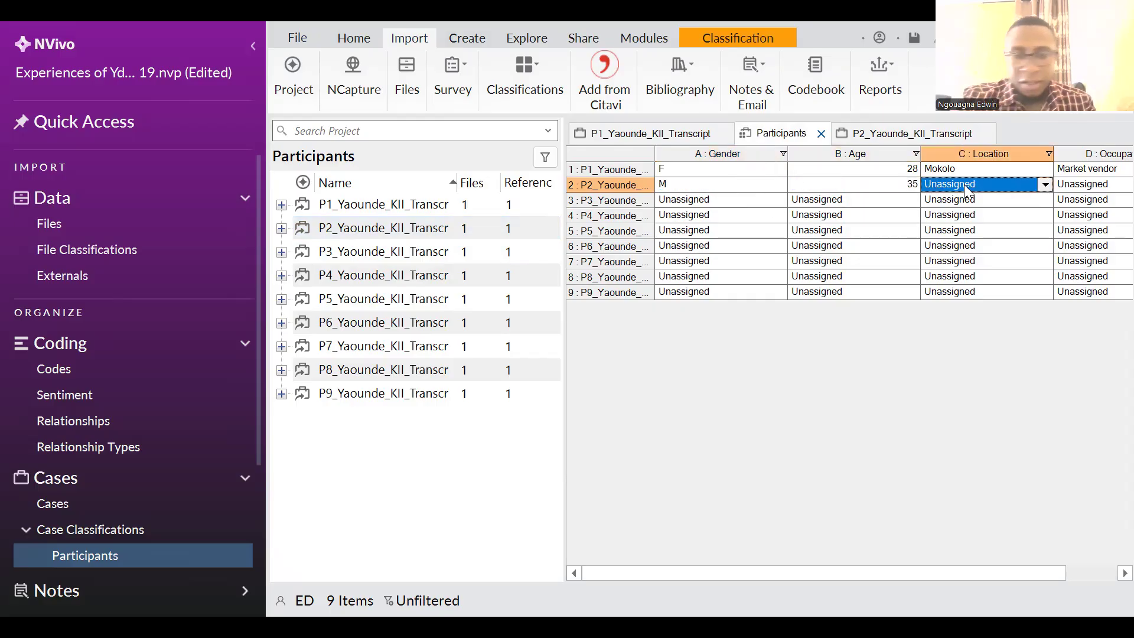
pyautogui.press('Up')
pyautogui.click(981, 184)
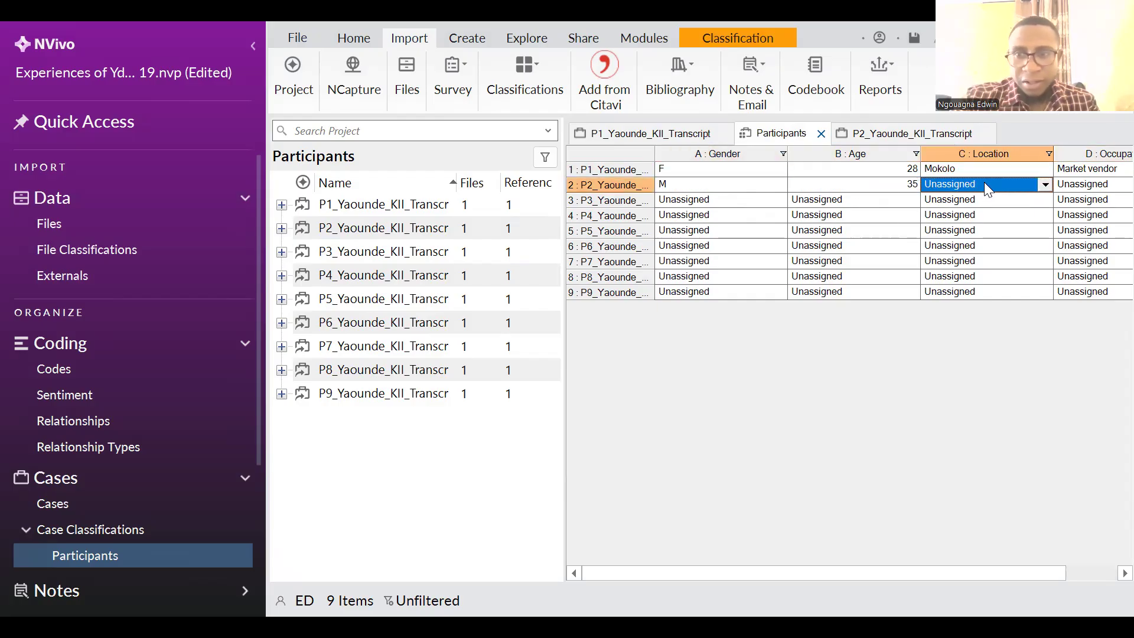
pyautogui.click(984, 185)
pyautogui.doubleClick(964, 183)
pyautogui.write('Bastor')
pyautogui.press('BackSpace')
pyautogui.write('s')
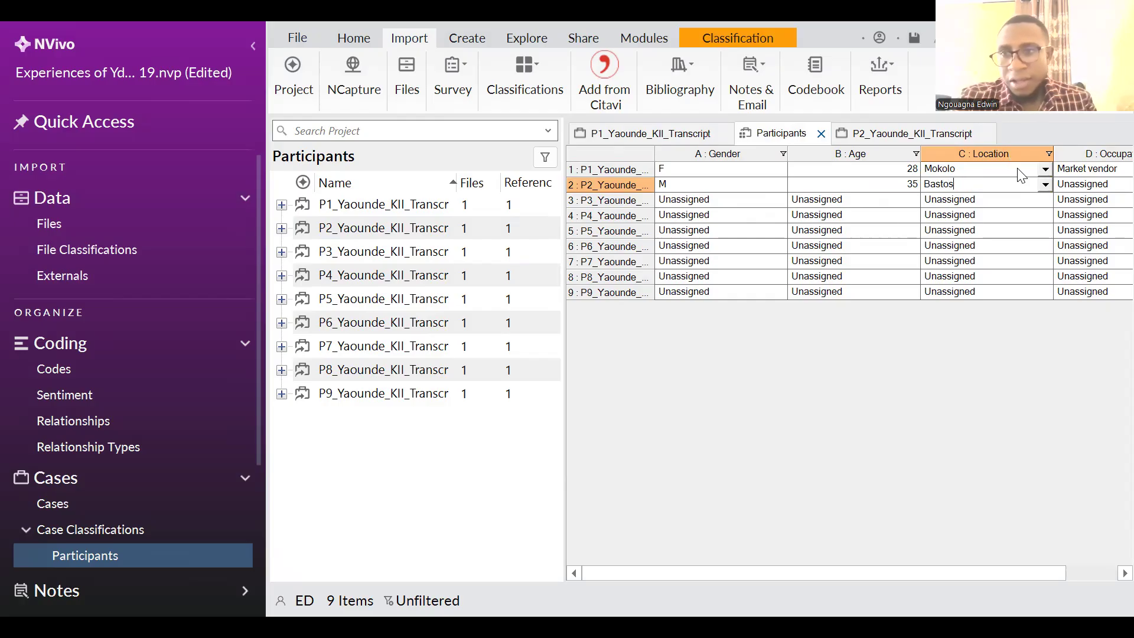
pyautogui.click(1081, 183)
pyautogui.write('T')
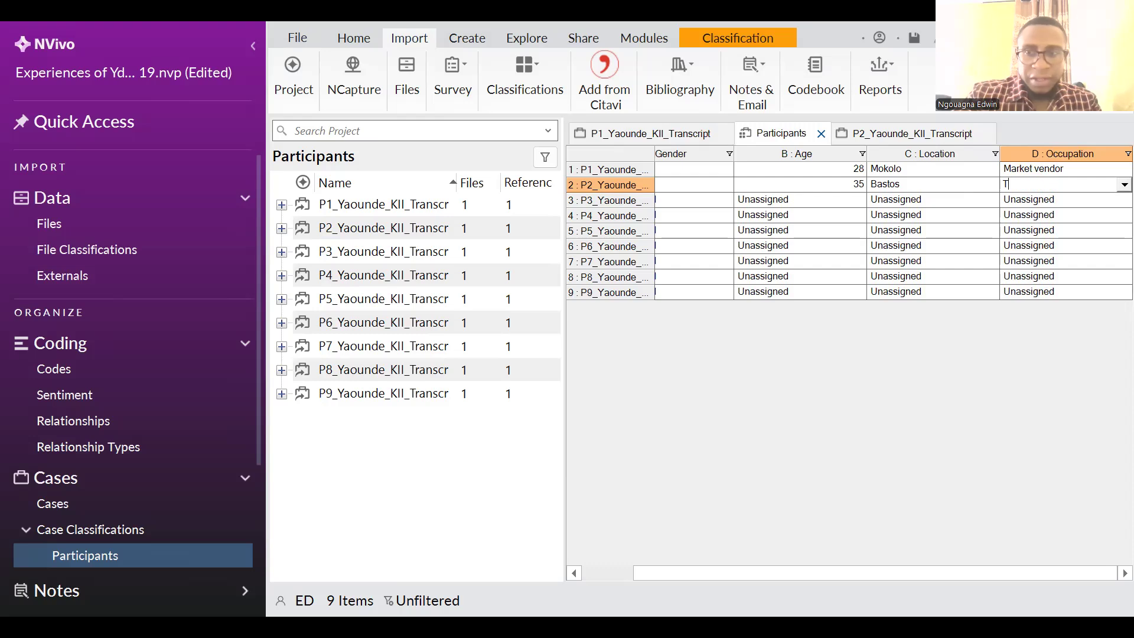
pyautogui.write('axi driver')
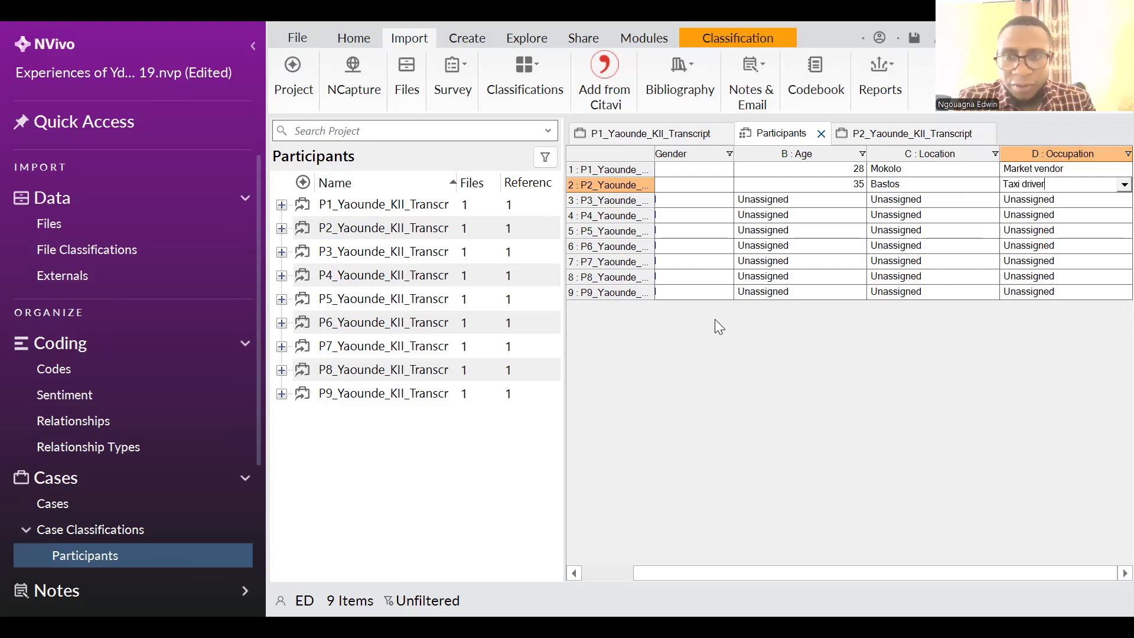
# Choose the existing gender value F for P3 and check the participant details in the P3 transcript
pyautogui.click(713, 201)
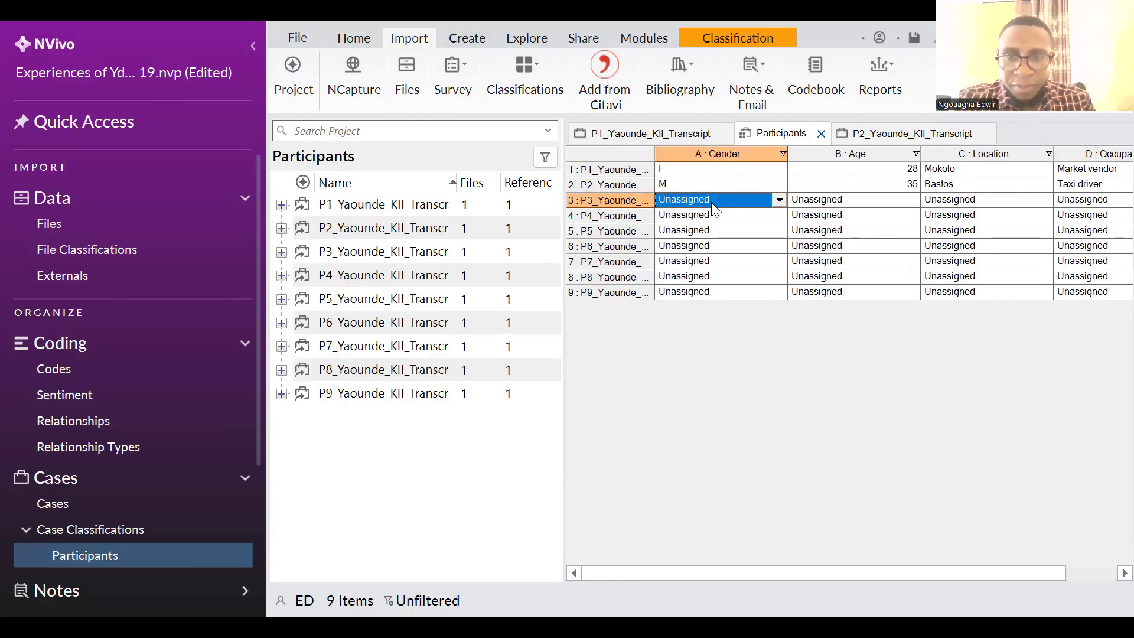
pyautogui.click(780, 201)
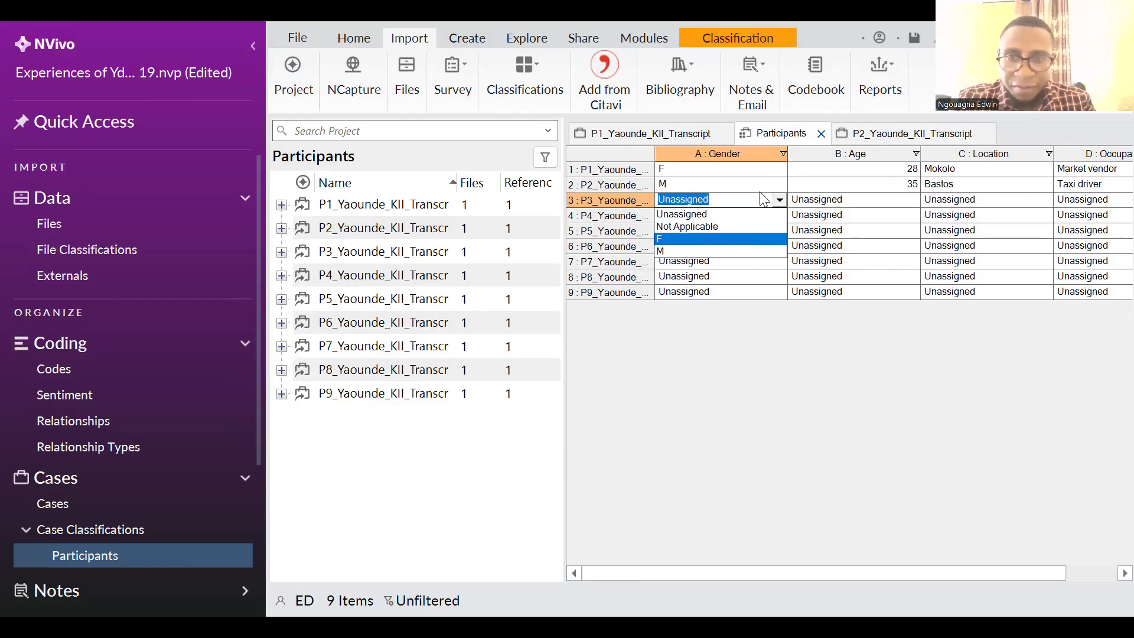
pyautogui.click(719, 237)
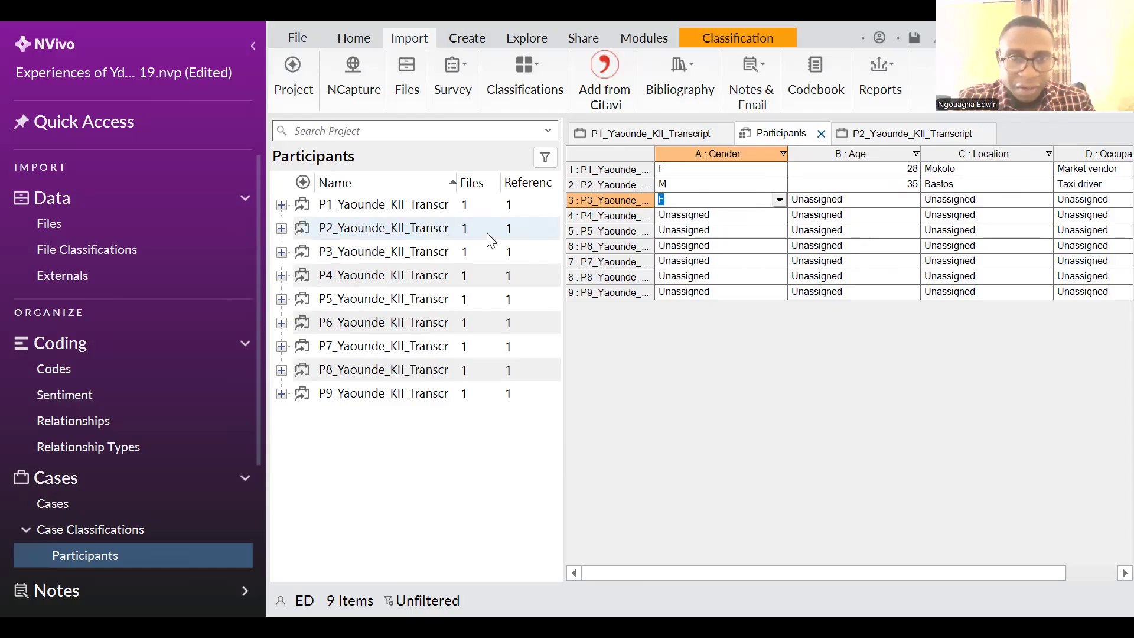
pyautogui.doubleClick(390, 252)
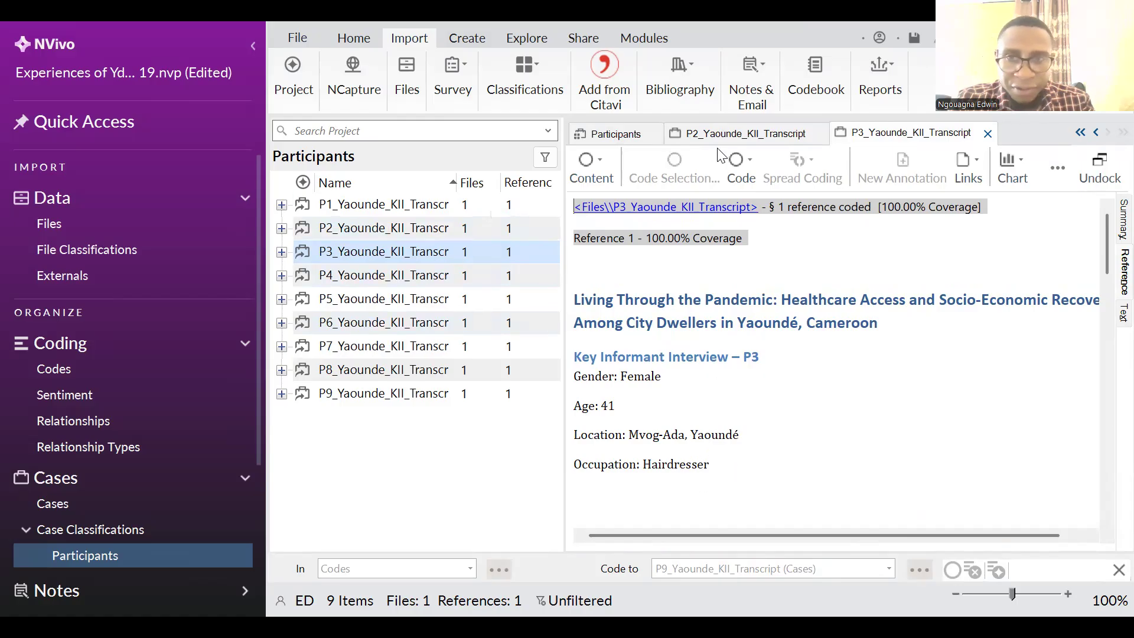
pyautogui.click(728, 137)
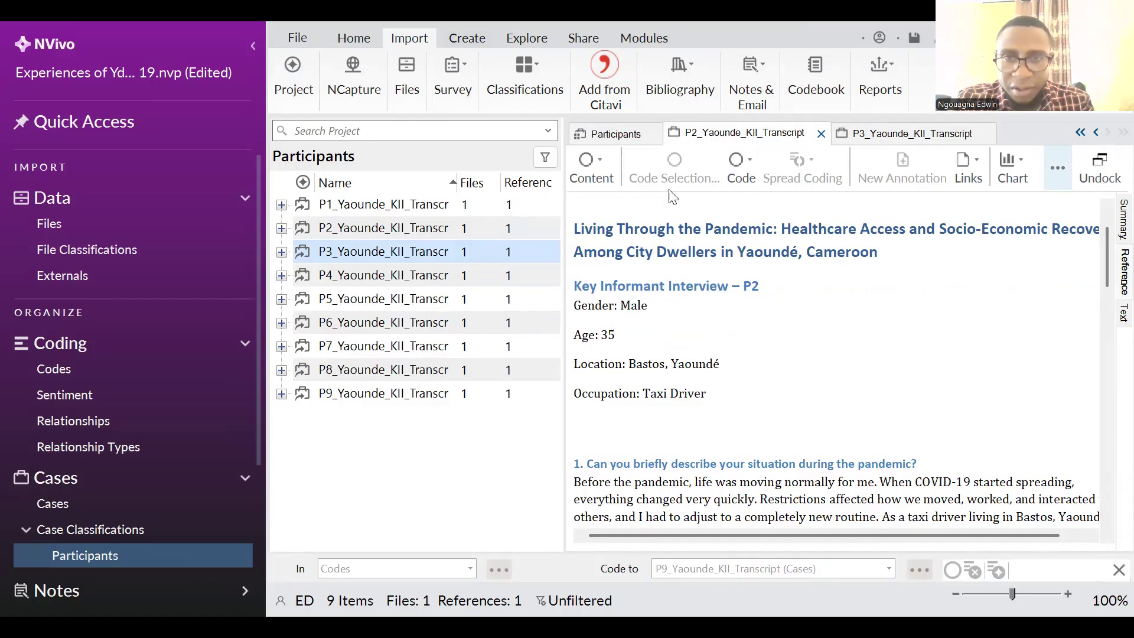
pyautogui.click(605, 134)
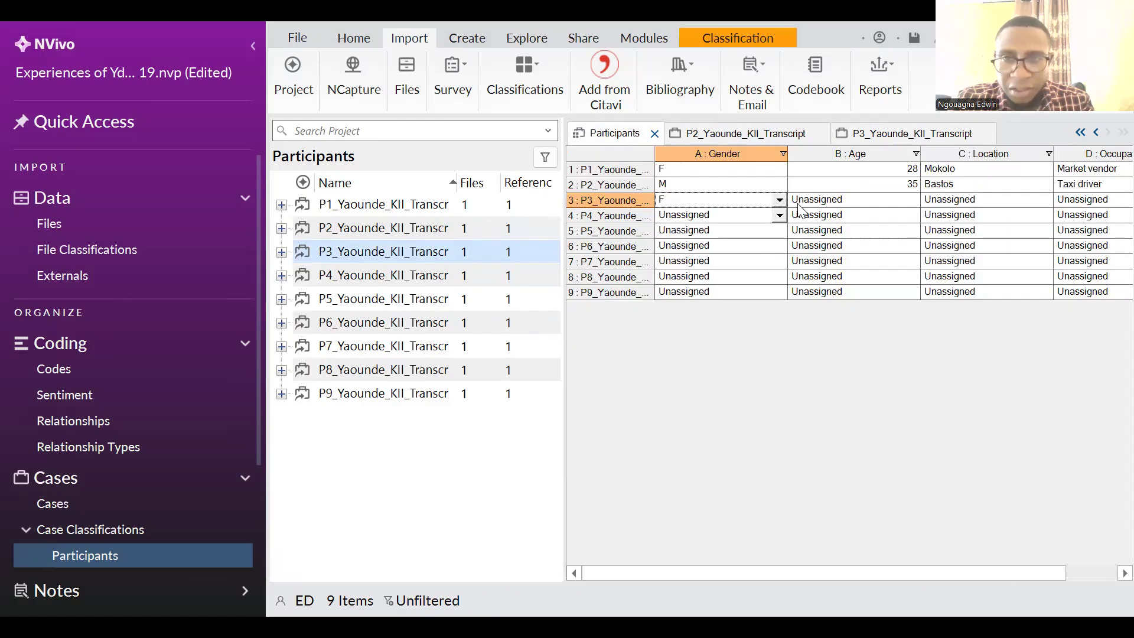
# Set P3's age to 41 in the Participants classification sheet, rechecking it against the P3 transcript
pyautogui.click(856, 200)
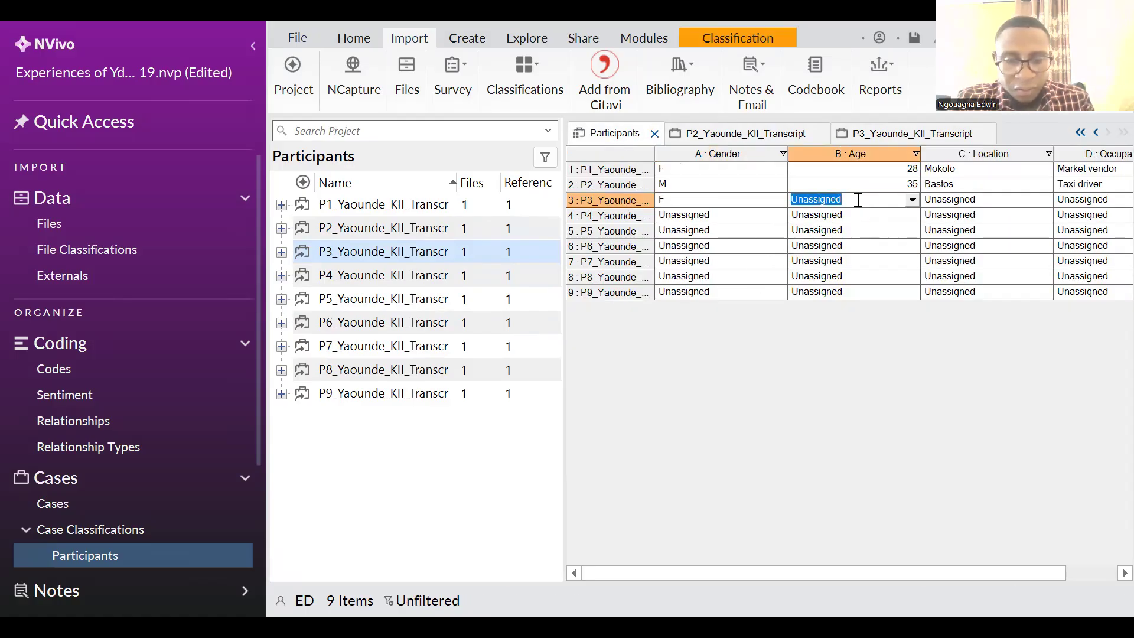
pyautogui.write('45')
pyautogui.click(881, 135)
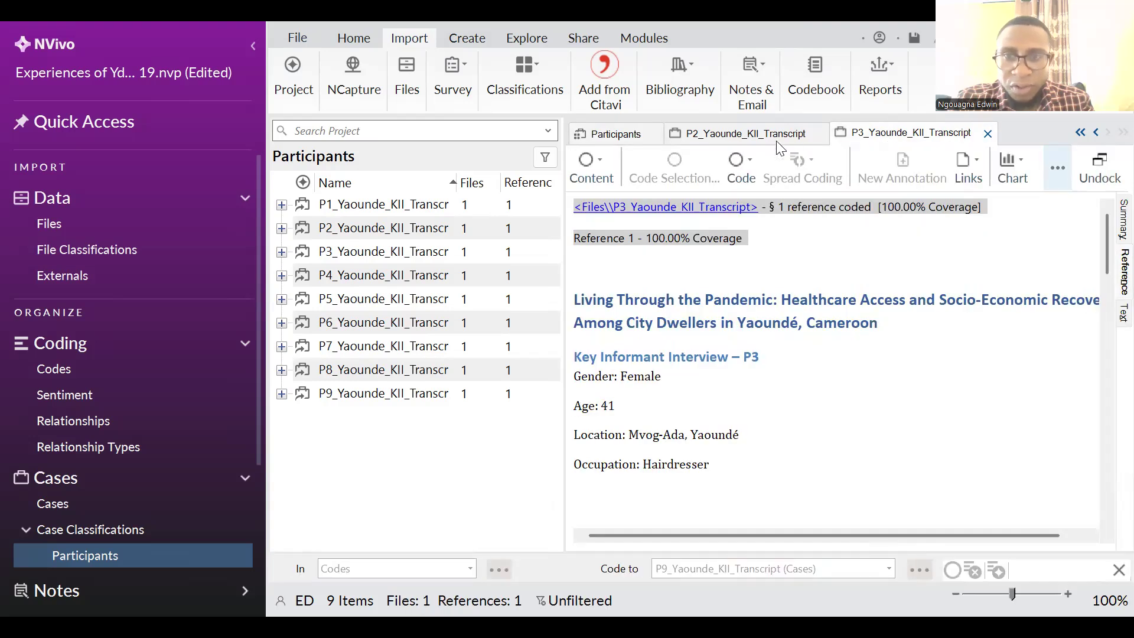
pyautogui.click(617, 134)
pyautogui.doubleClick(898, 199)
pyautogui.write('34')
pyautogui.click(980, 201)
pyautogui.click(904, 201)
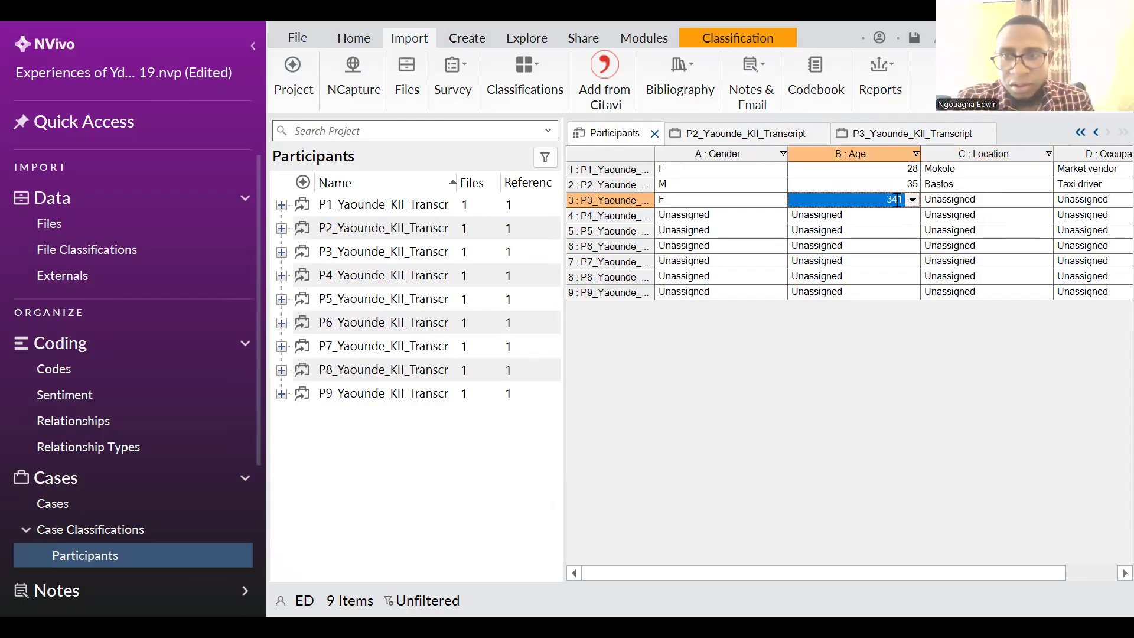
pyautogui.click(897, 200)
pyautogui.click(890, 206)
pyautogui.click(893, 201)
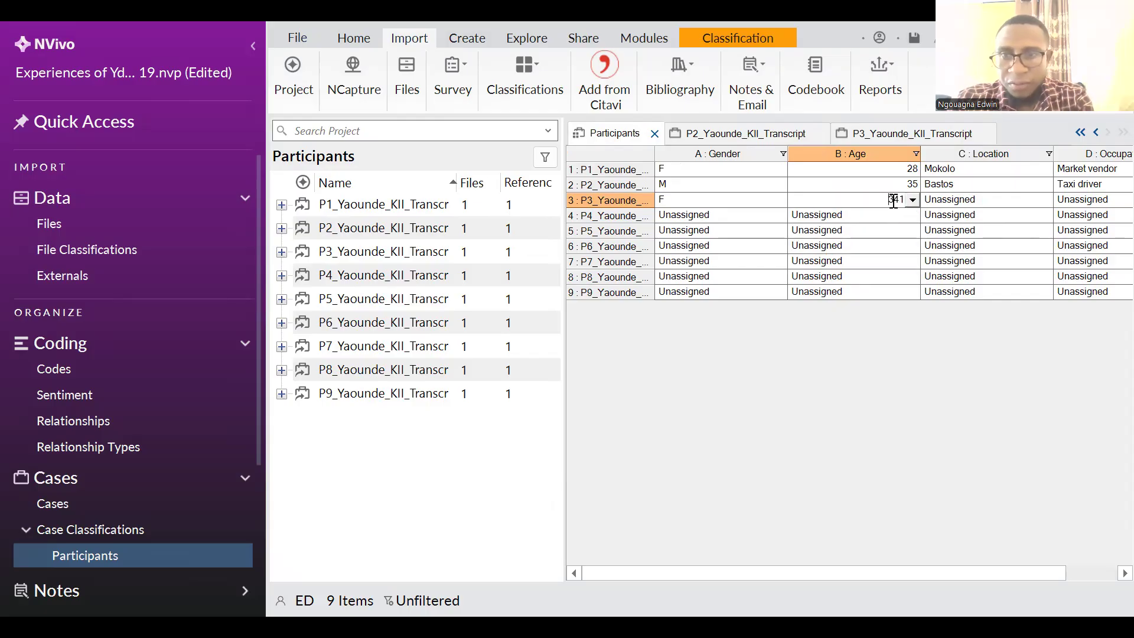
# Enter the location Mvog-Ada and the occupation Hairdresser for P3 in the Participants classification sheet
pyautogui.click(995, 200)
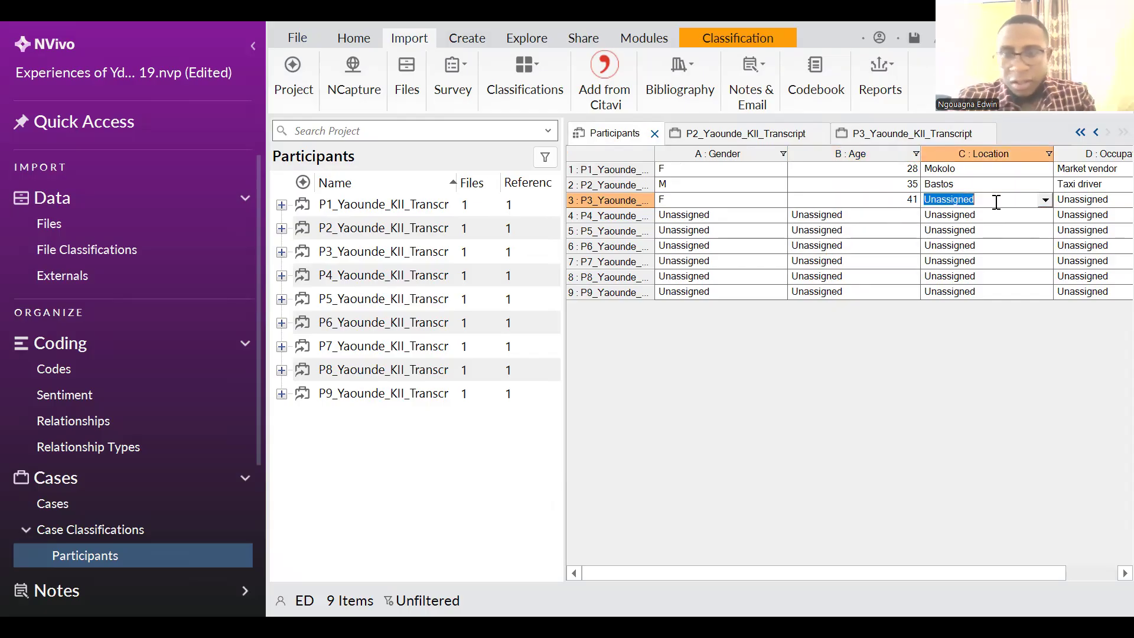
pyautogui.write('Mvog-Ada')
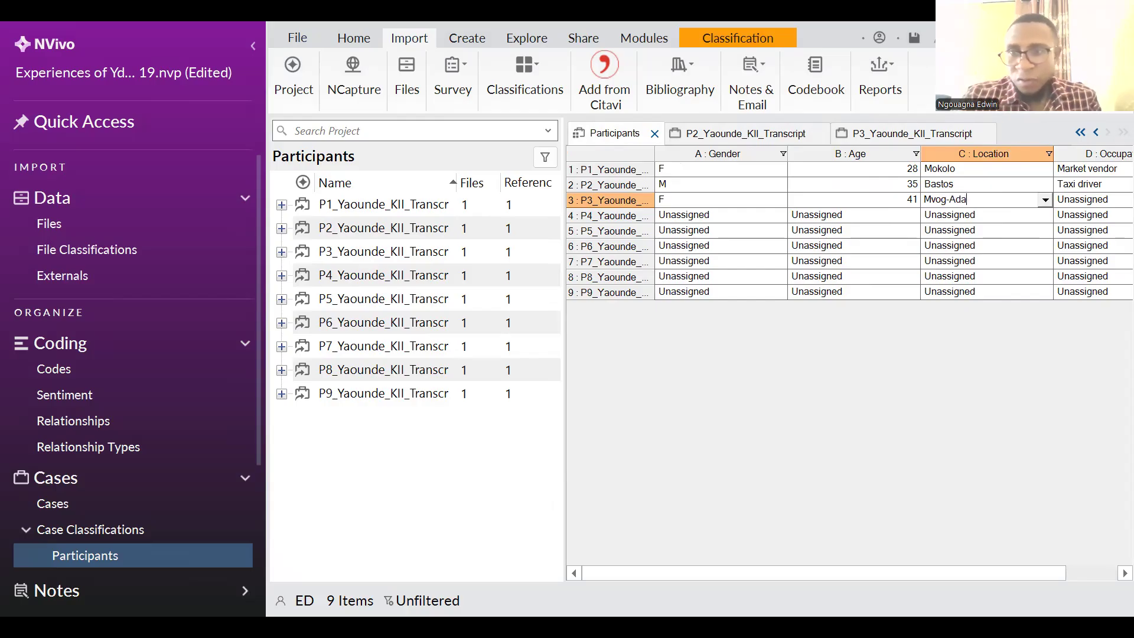
pyautogui.click(1093, 201)
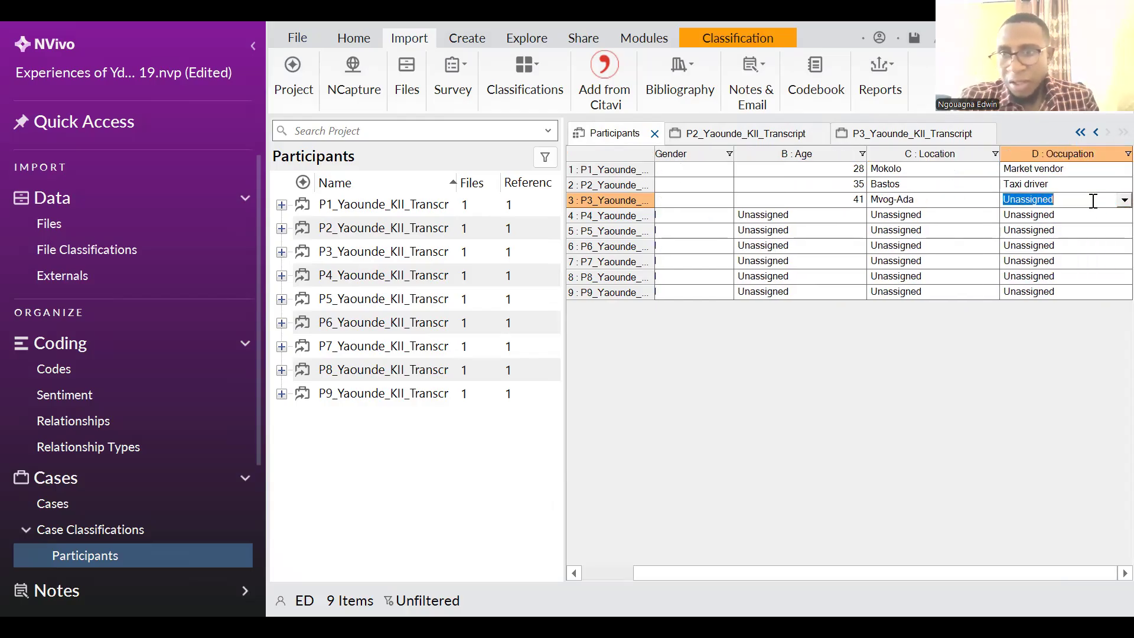
pyautogui.write('Hairdresser')
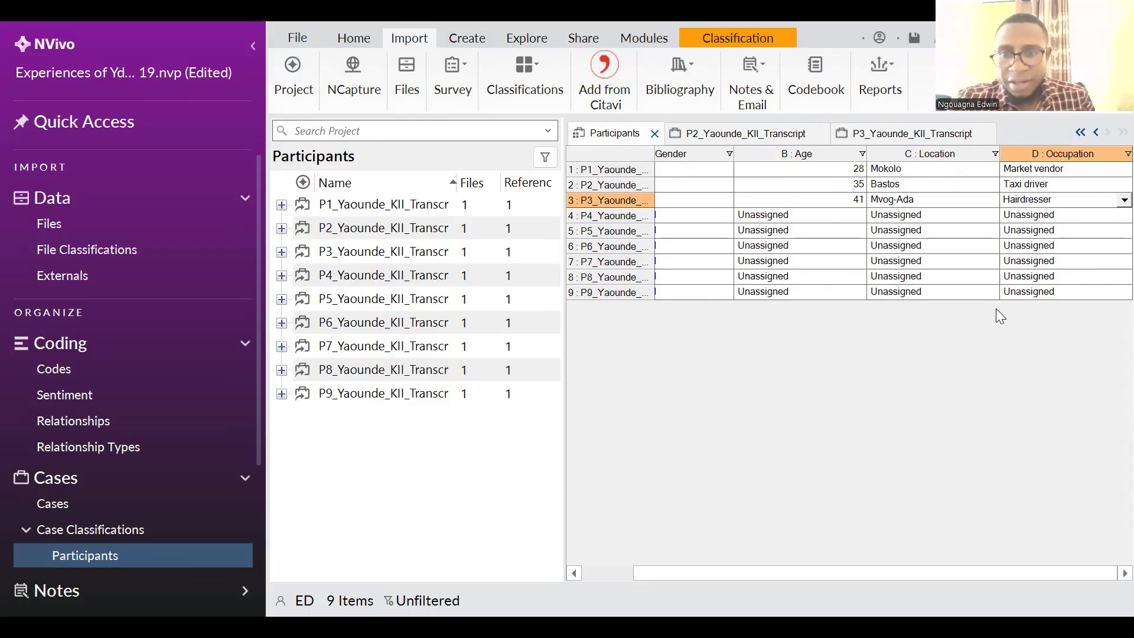
pyautogui.click(860, 364)
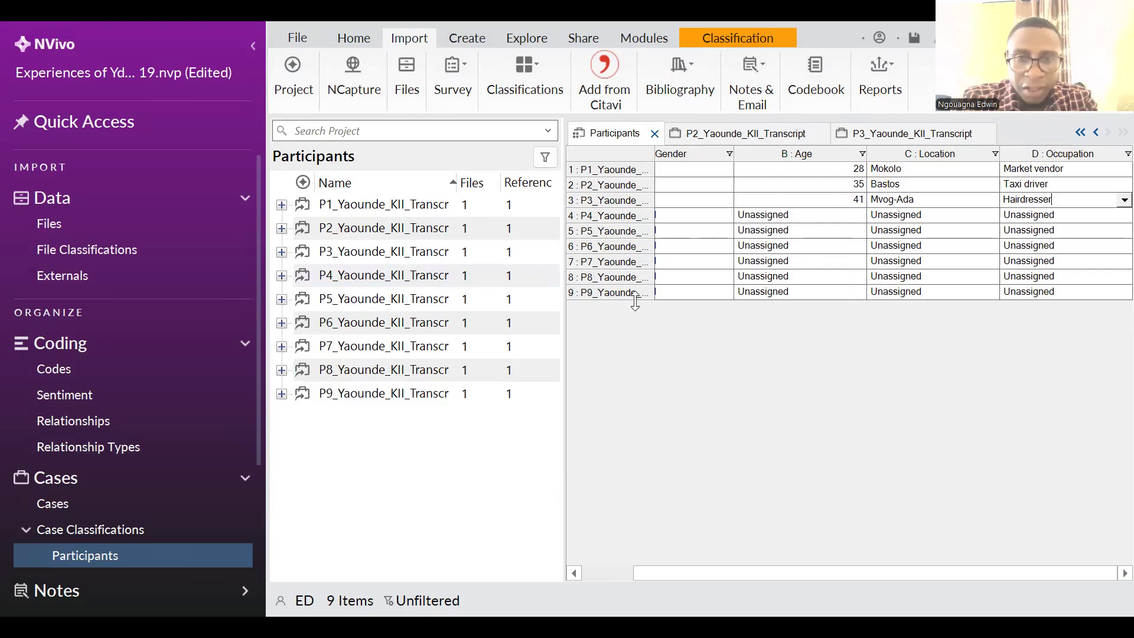
pyautogui.moveTo(649, 221); pyautogui.dragTo(752, 319)
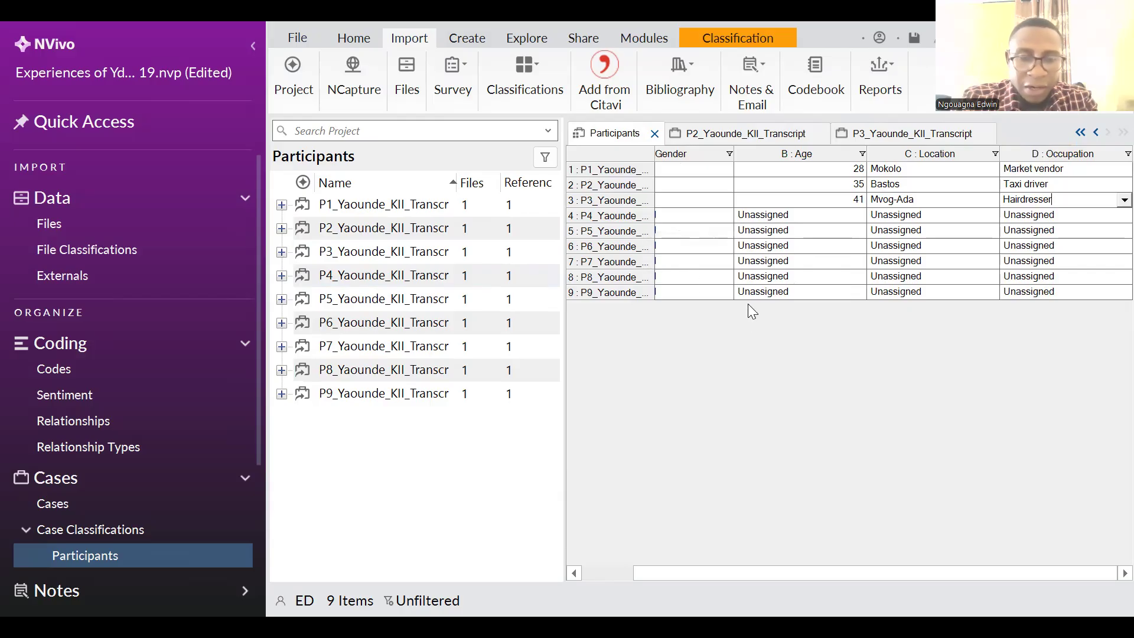